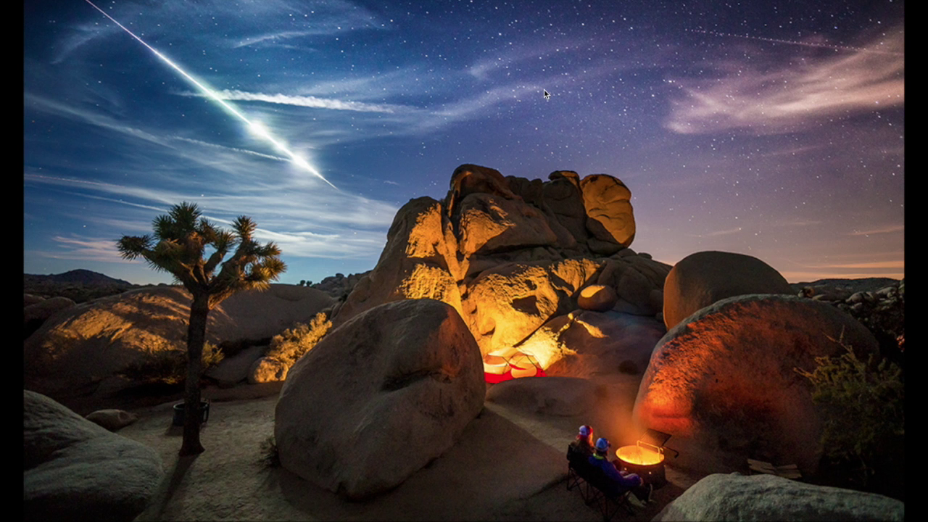
# Launch xLights by searching for 'xlights' in Spotlight
pyautogui.press('super+space')
pyautogui.write('xlights')
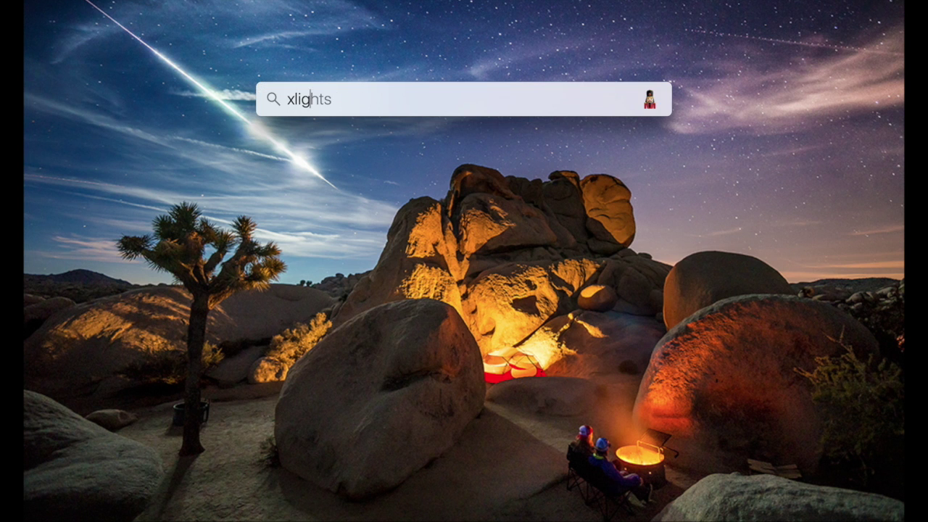
pyautogui.press('Return')
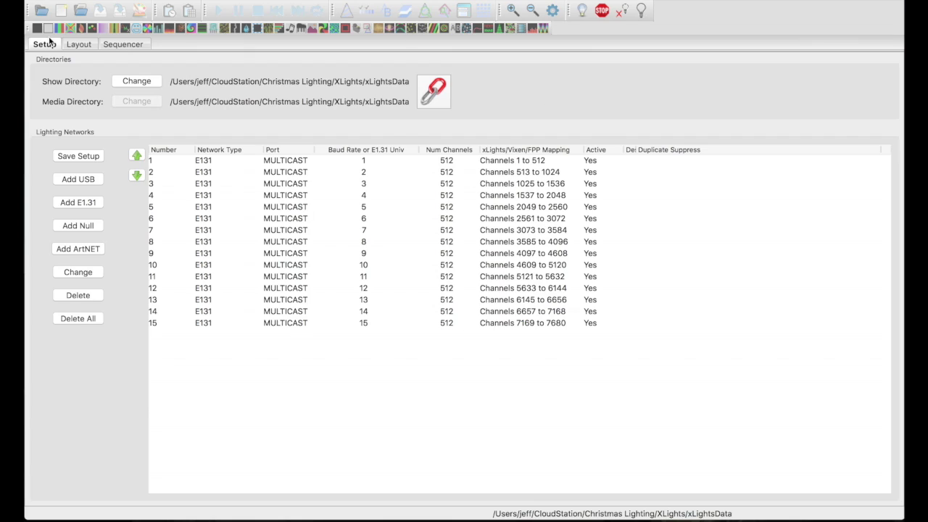
# Create a musical sequence for Christmas and You.mp3 at 20 fps (50ms) with Quick Start
pyautogui.click(62, 11)
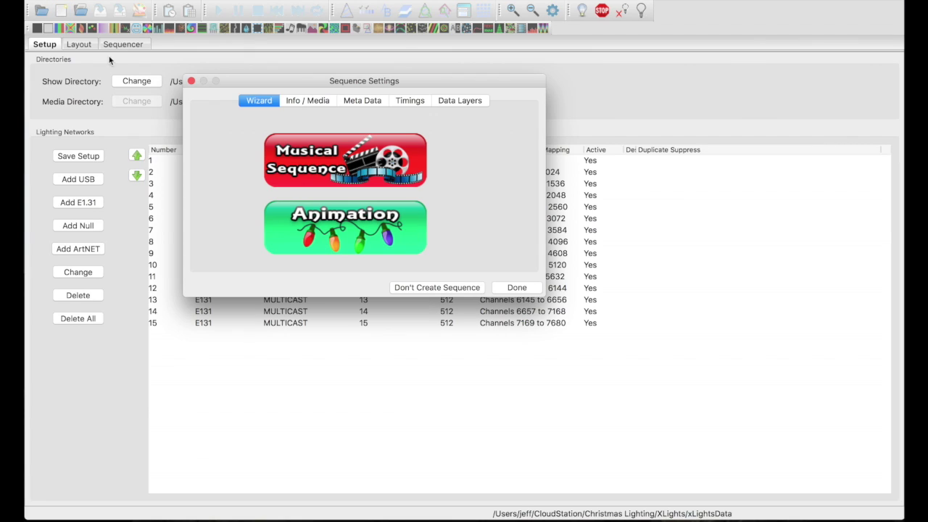
pyautogui.click(345, 170)
pyautogui.scroll(-5, 404, 297)
pyautogui.scroll(2, 403, 296)
pyautogui.click(400, 248)
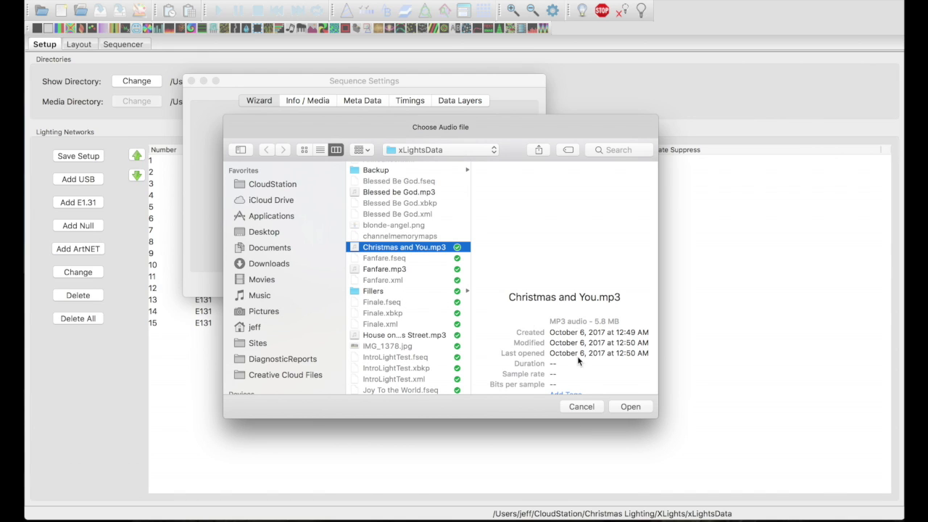
pyautogui.click(636, 409)
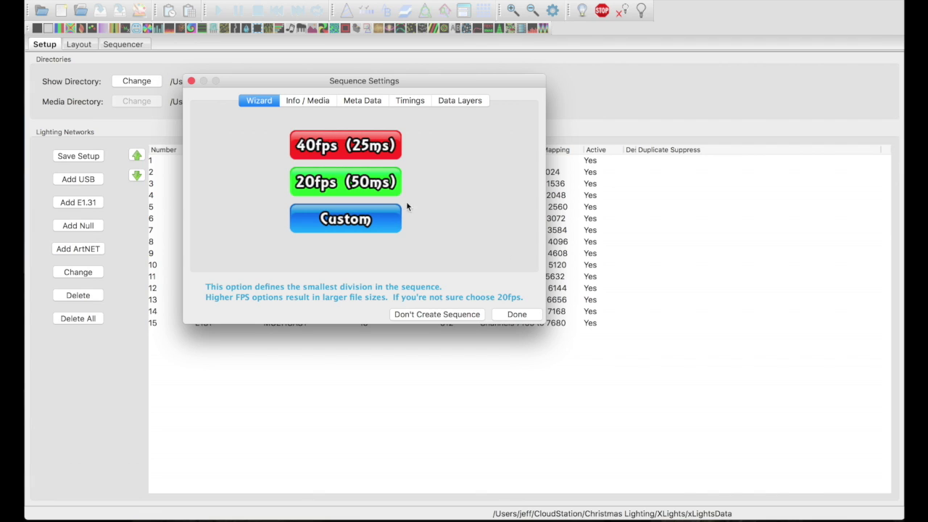
pyautogui.click(378, 185)
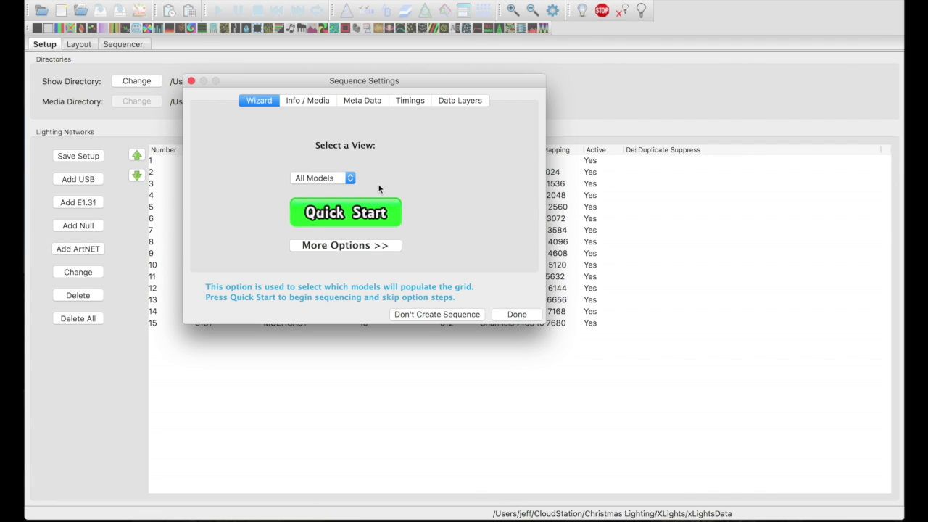
pyautogui.click(370, 216)
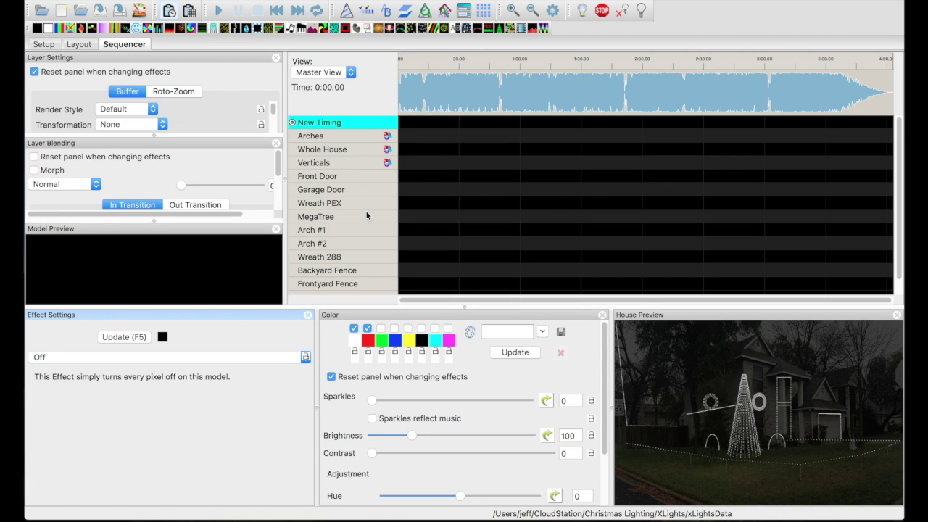
# In Edit Display Elements, move Whole House above Arches in the Added list
pyautogui.rightClick(356, 195)
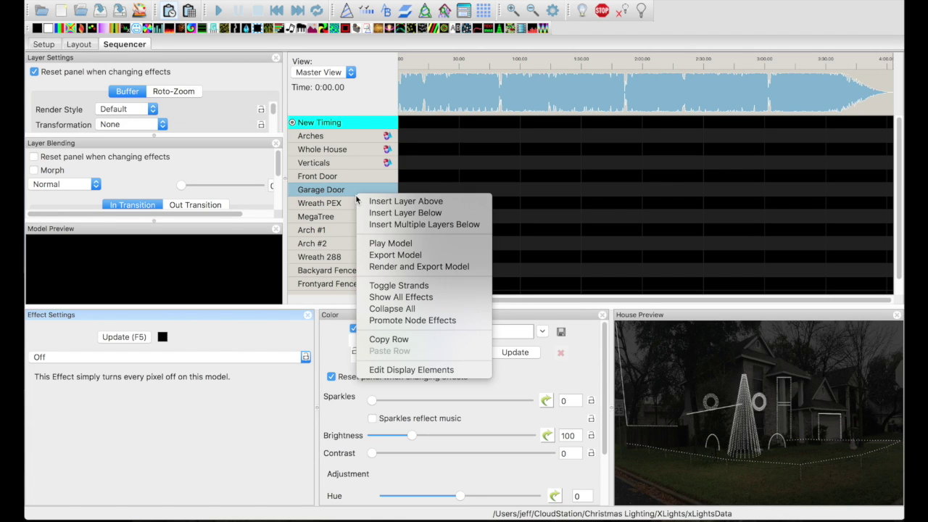
pyautogui.click(407, 370)
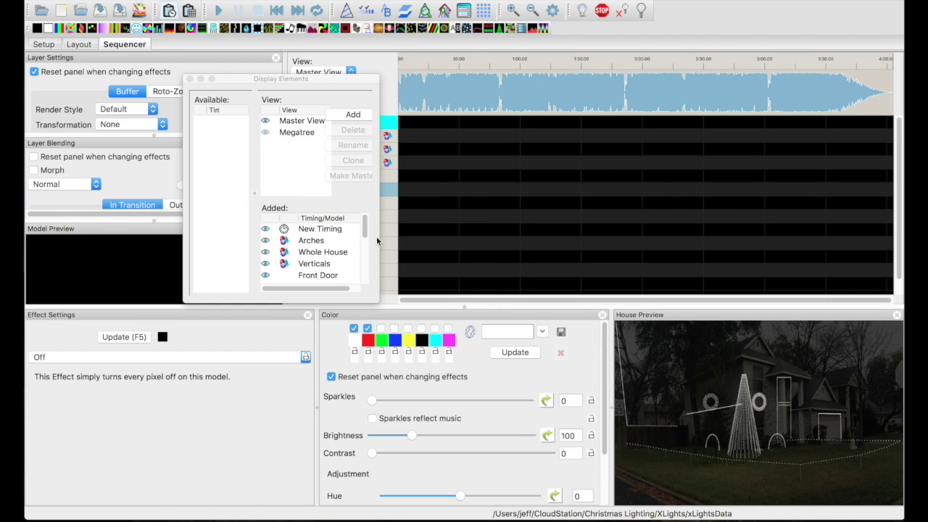
pyautogui.moveTo(313, 256); pyautogui.dragTo(313, 242)
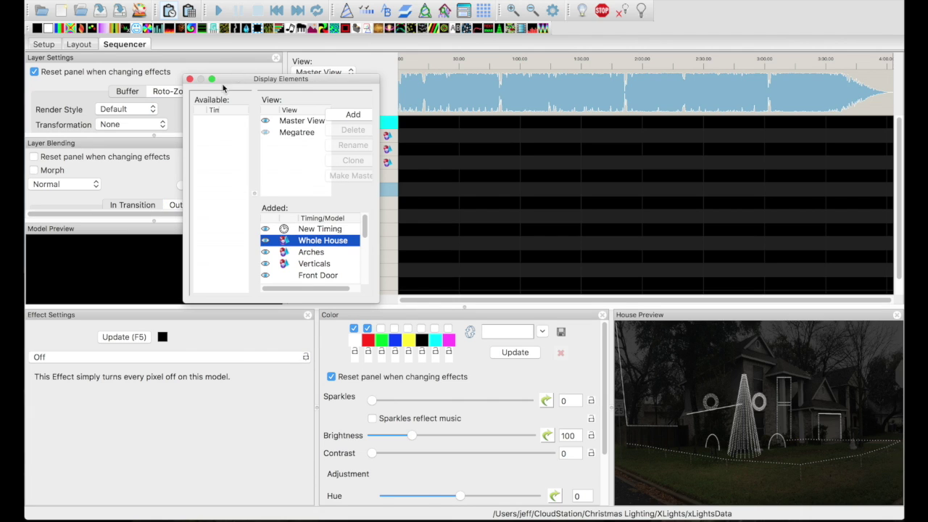
pyautogui.click(190, 79)
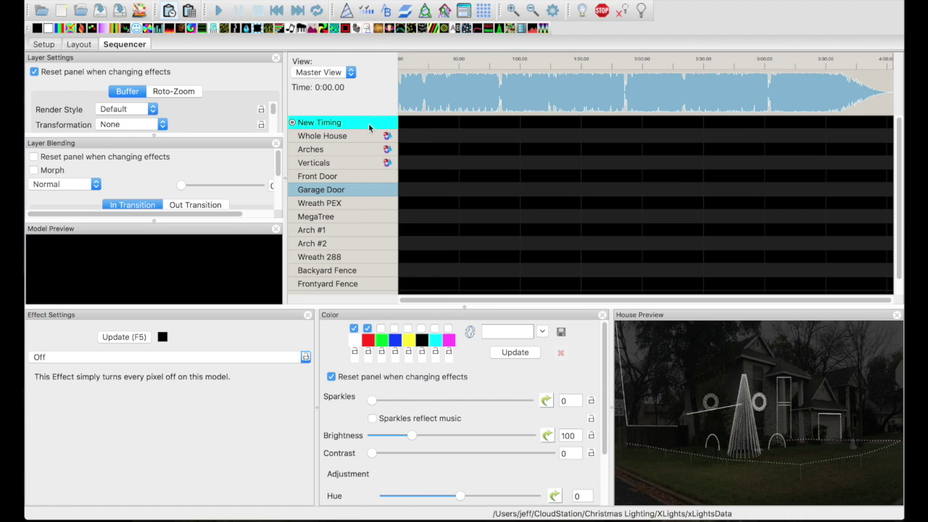
# Zoom the timeline in and add the first timing mark at the opening beat
pyautogui.scroll(2, 448, 89)
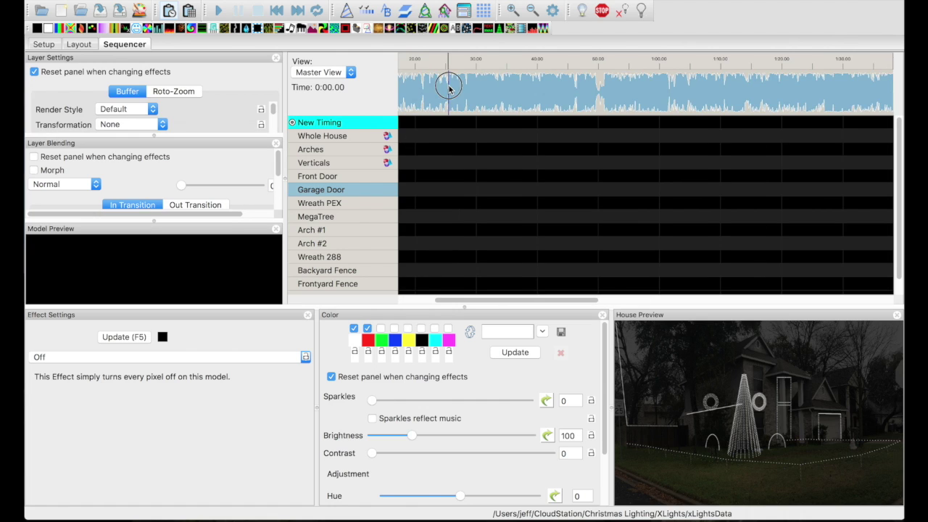
pyautogui.scroll(2, 449, 90)
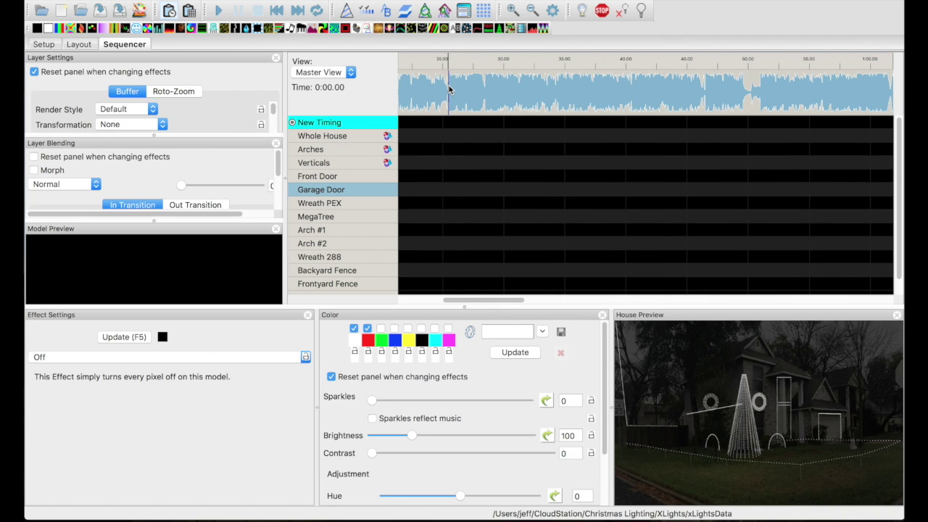
pyautogui.scroll(3, 449, 90)
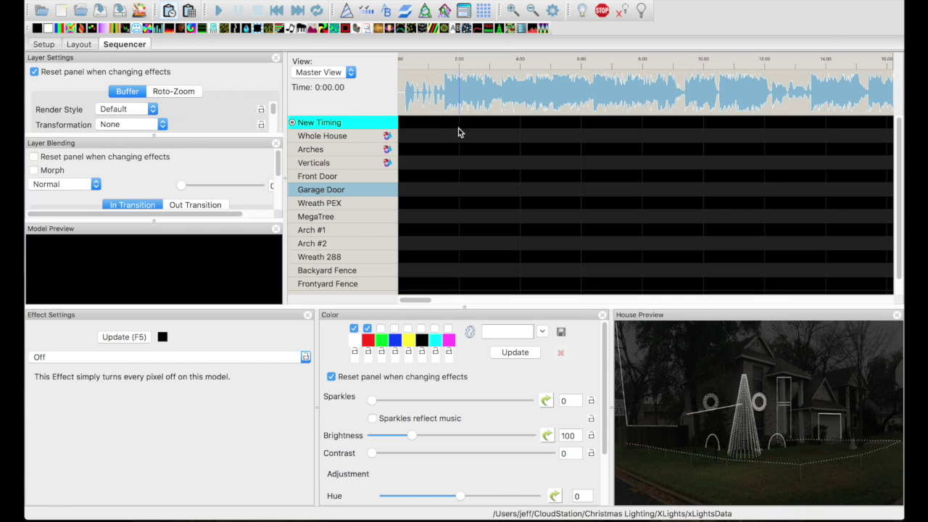
pyautogui.click(406, 91)
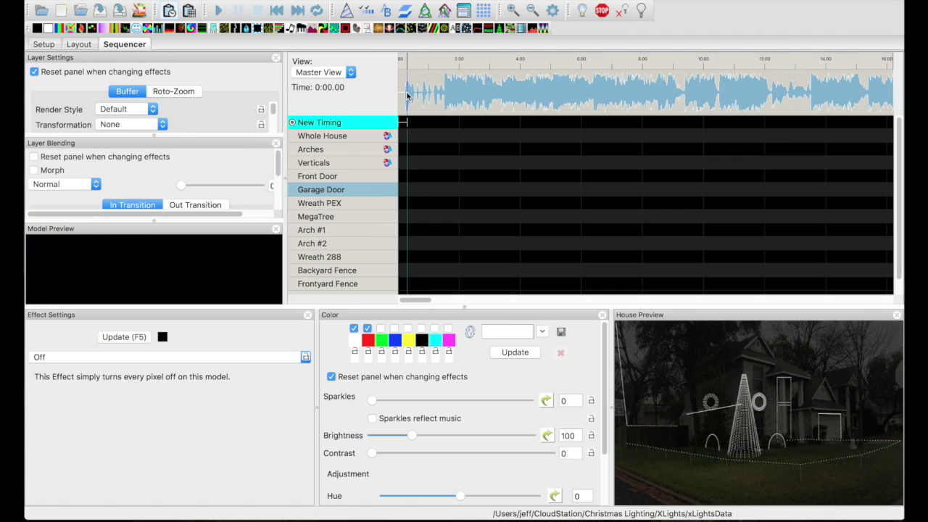
pyautogui.keyDown('shift'); pyautogui.click(445, 100); pyautogui.keyUp('shift')
pyautogui.press('t')
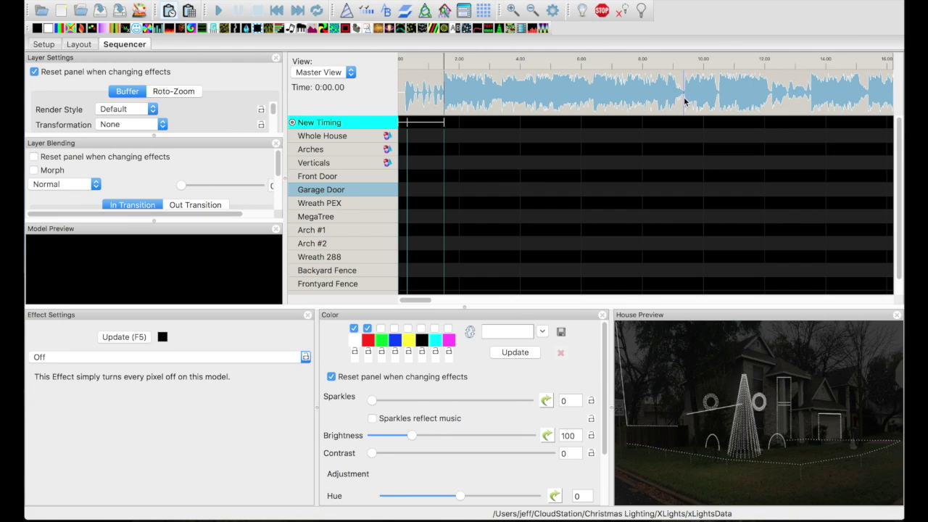
# Add timing marks on New Timing at the next three beats
pyautogui.click(686, 105)
pyautogui.press('t')
pyautogui.click(720, 106)
pyautogui.press('t')
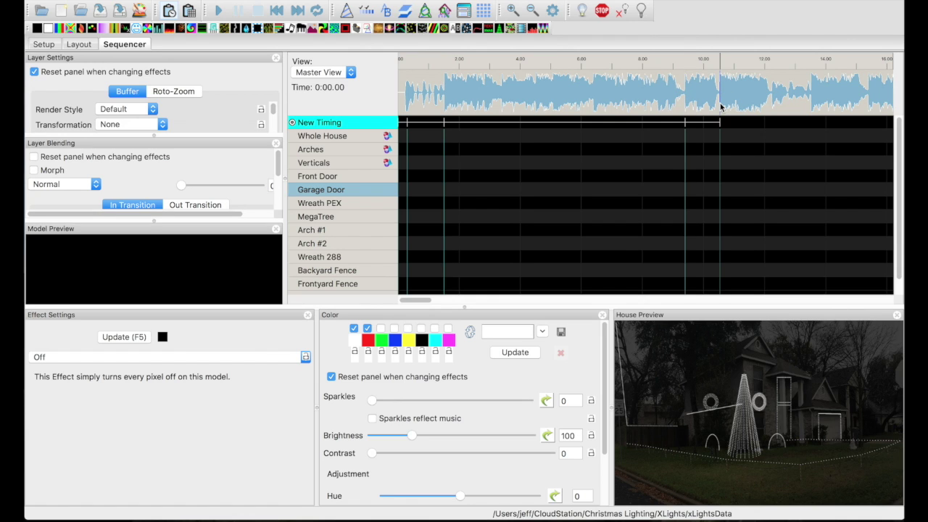
pyautogui.click(813, 106)
pyautogui.press('t')
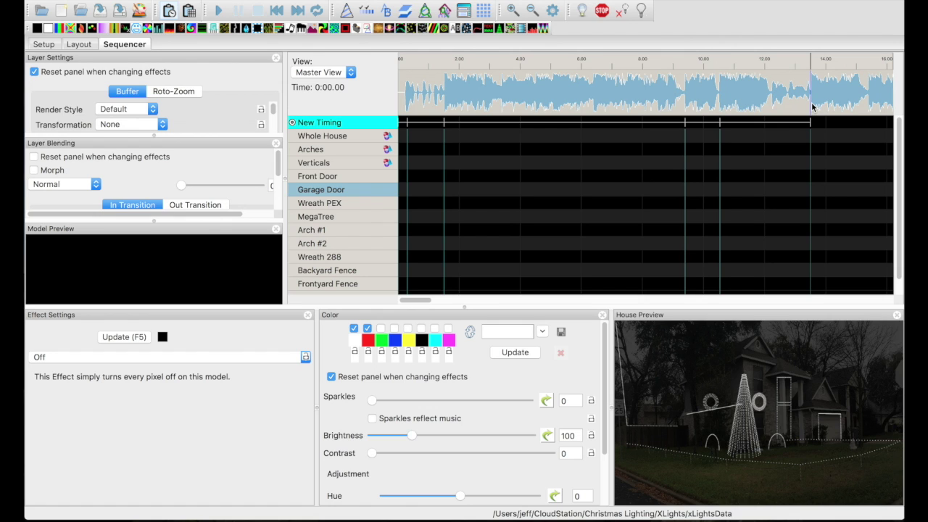
# Select the 1.5–9.4 s timing segment and nudge its 9.4-second boundary
pyautogui.click(685, 125)
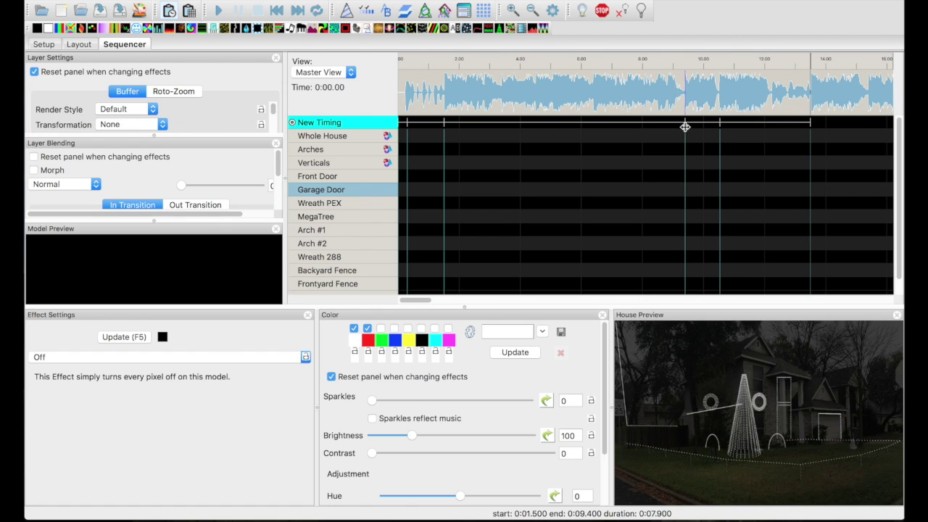
pyautogui.moveTo(685, 125)
pyautogui.mouseDown()
pyautogui.moveTo(670, 126)
pyautogui.moveTo(686, 125)
pyautogui.mouseUp()
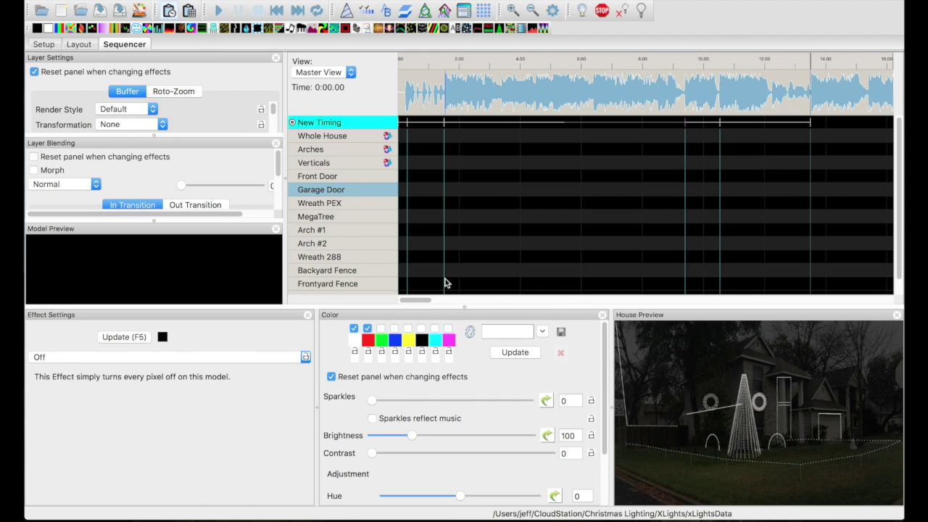
pyautogui.moveTo(417, 305); pyautogui.dragTo(439, 306)
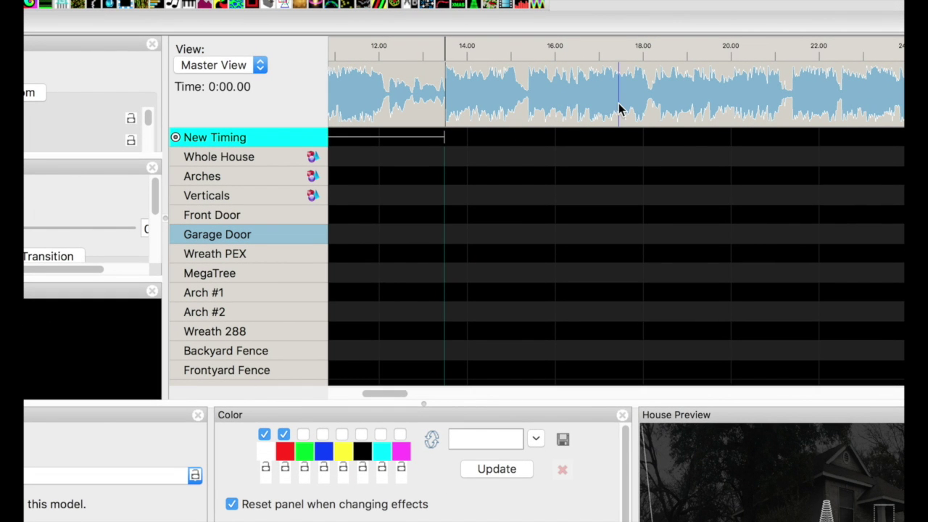
# Add timing marks at 20 s, about 24.5 s and about 30 s
pyautogui.press('t')
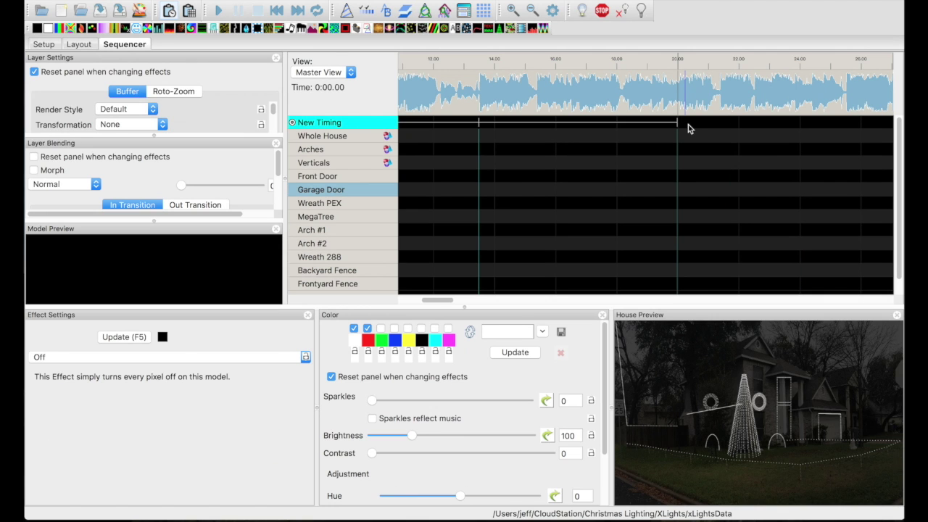
pyautogui.click(443, 301)
pyautogui.moveTo(442, 301); pyautogui.dragTo(452, 301)
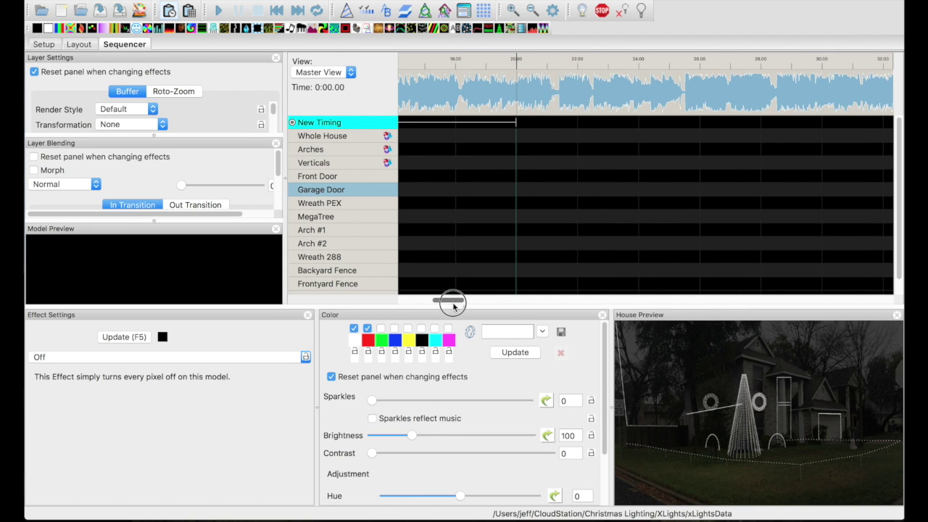
pyautogui.click(672, 93)
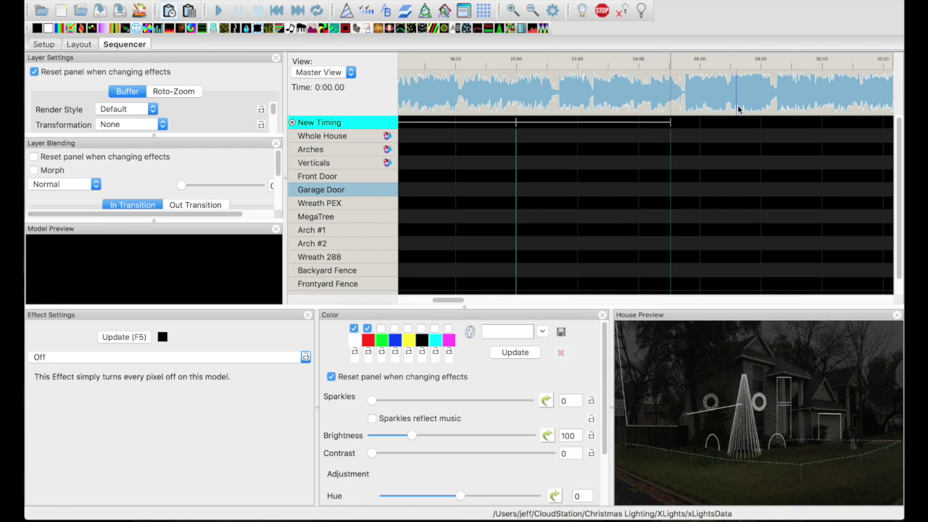
pyautogui.click(823, 95)
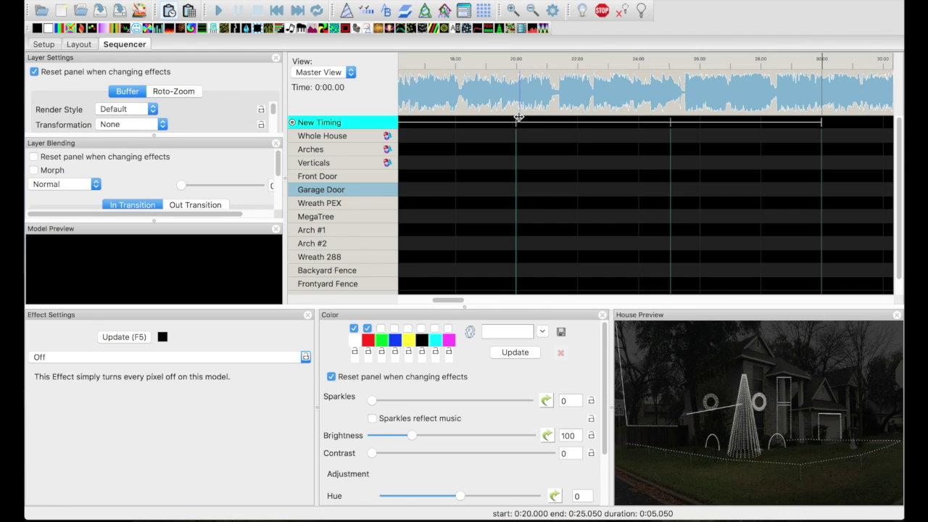
# Move the timing boundaries to about 19.15 s, 21.4 s and 26.3 s
pyautogui.moveTo(514, 125); pyautogui.dragTo(461, 129)
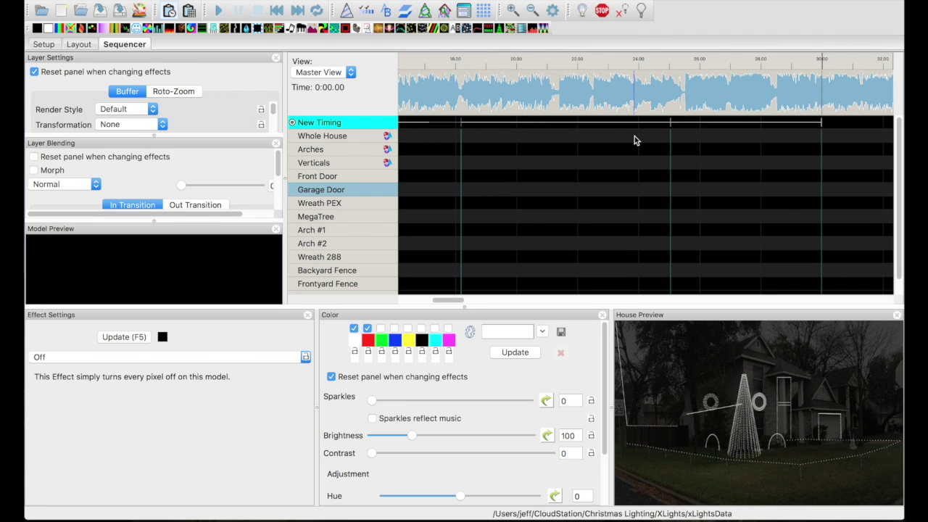
pyautogui.moveTo(670, 125); pyautogui.dragTo(560, 128)
pyautogui.moveTo(821, 127); pyautogui.dragTo(686, 130)
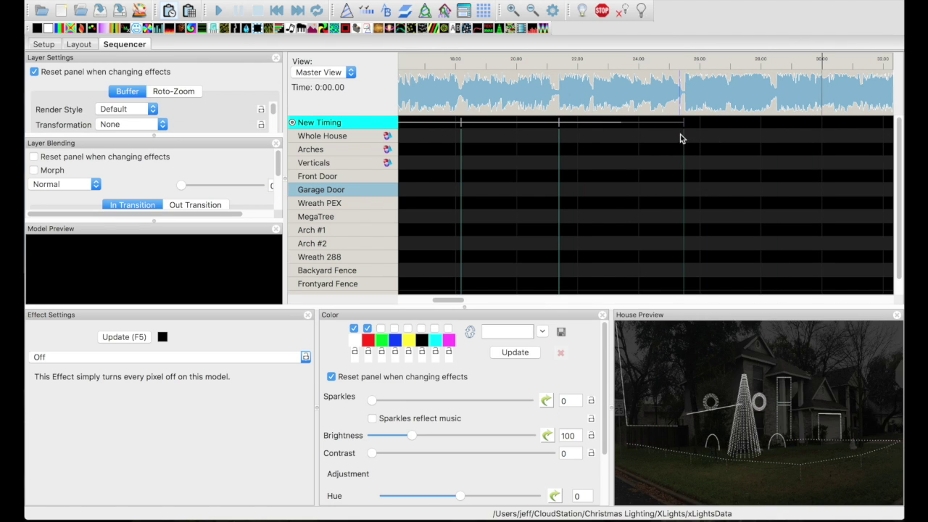
pyautogui.click(683, 124)
# Play the song from about 25 seconds
pyautogui.click(452, 302)
pyautogui.moveTo(453, 302); pyautogui.dragTo(459, 302)
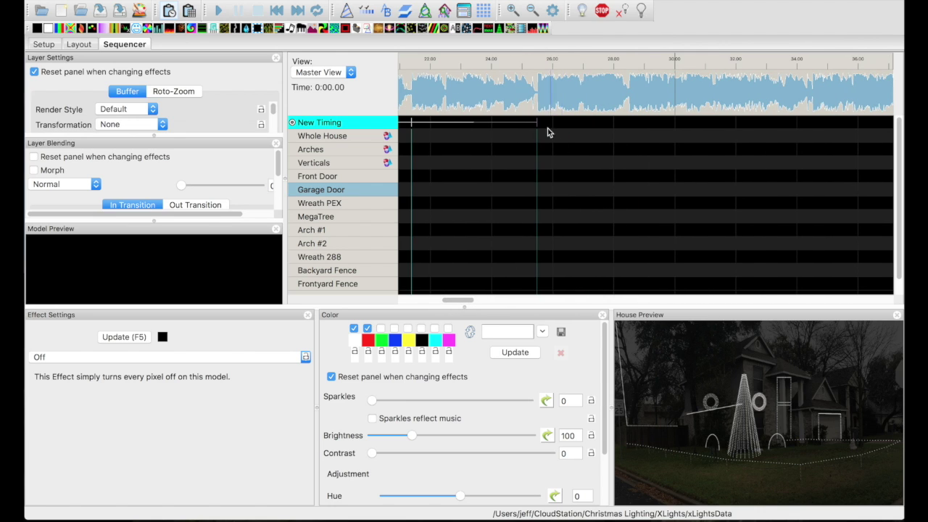
pyautogui.click(524, 96)
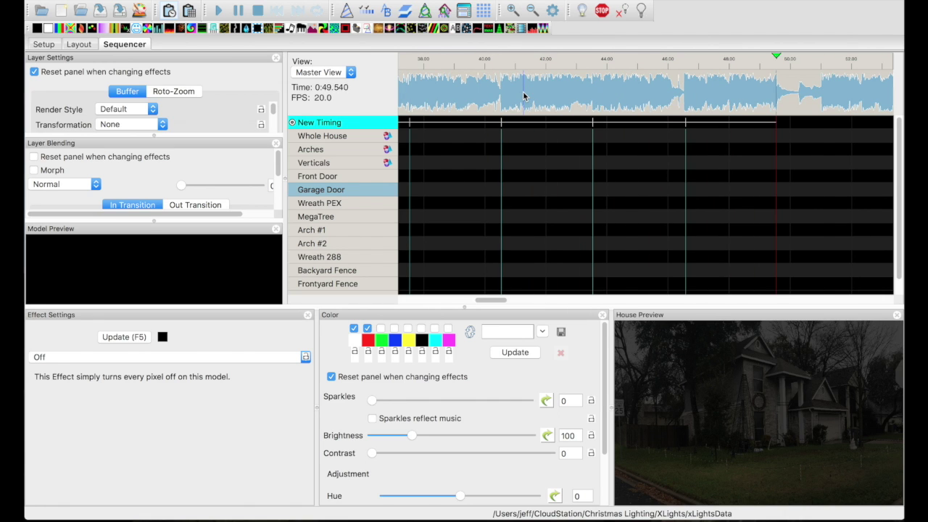
# Tap timing marks on the beat during playback, moving one mark to 2:01.650
pyautogui.press('t')
pyautogui.press('t')
pyautogui.press('t')
pyautogui.press('t')
pyautogui.press('t')
pyautogui.press('t')
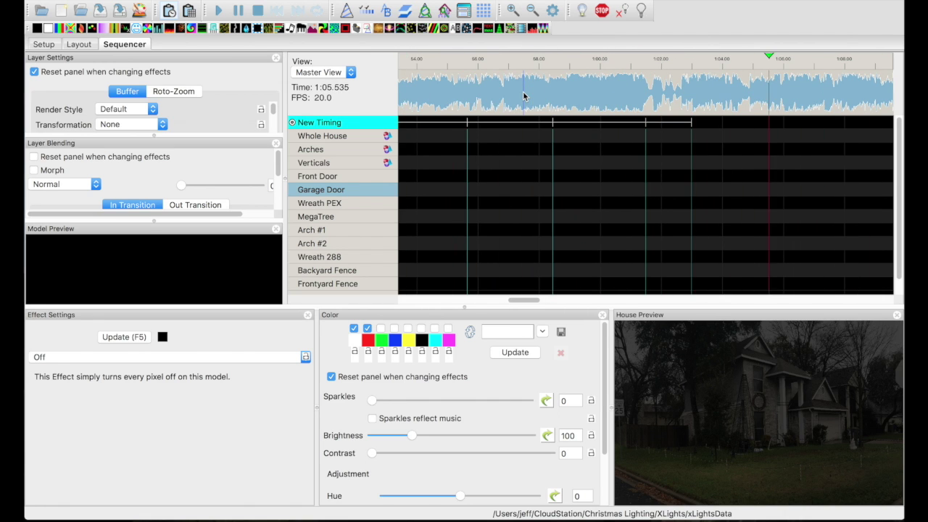
pyautogui.press('t')
pyautogui.press('t')
pyautogui.press('t')
pyautogui.press('t')
pyautogui.press('t')
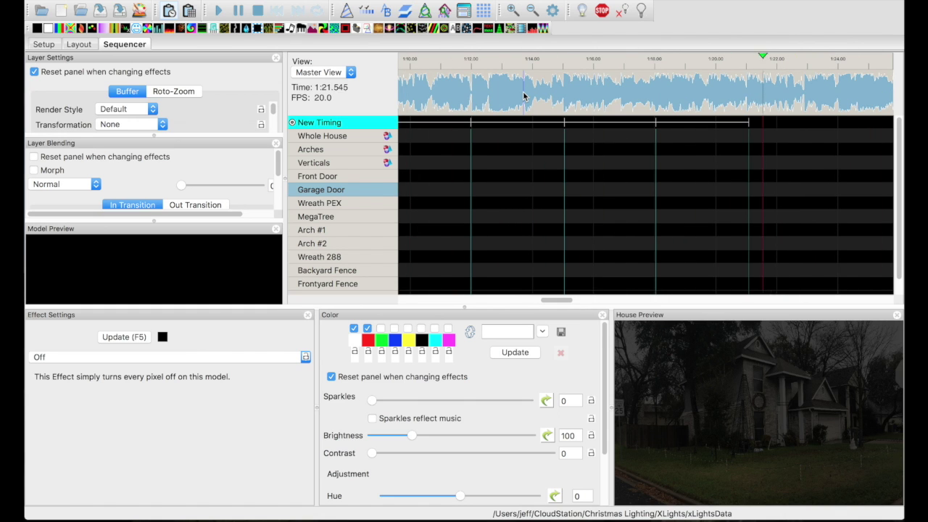
pyautogui.press('t')
pyautogui.press('t')
pyautogui.press('t')
pyautogui.press('t')
pyautogui.press('t')
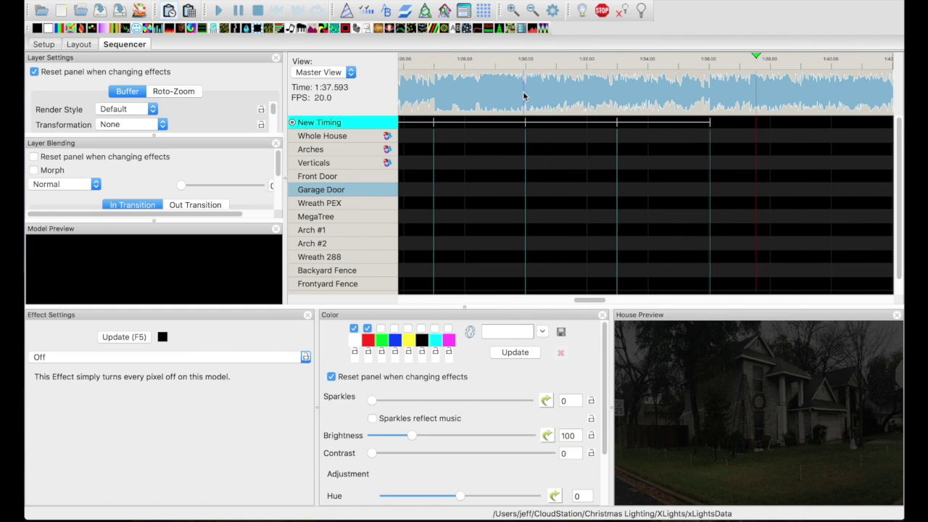
pyautogui.press('t')
pyautogui.press('t')
pyautogui.press('t')
pyautogui.press('t')
pyautogui.press('t')
pyautogui.press('t')
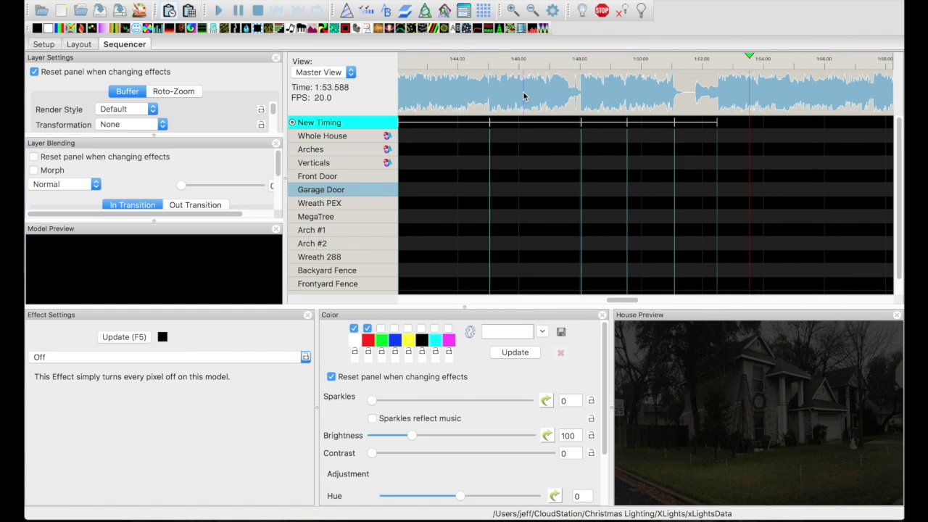
pyautogui.press('t')
pyautogui.press('t')
pyautogui.moveTo(544, 122); pyautogui.dragTo(499, 122)
pyautogui.press('t')
pyautogui.press('t')
pyautogui.press('t')
pyautogui.press('t')
pyautogui.press('t')
pyautogui.press('t')
pyautogui.press('t')
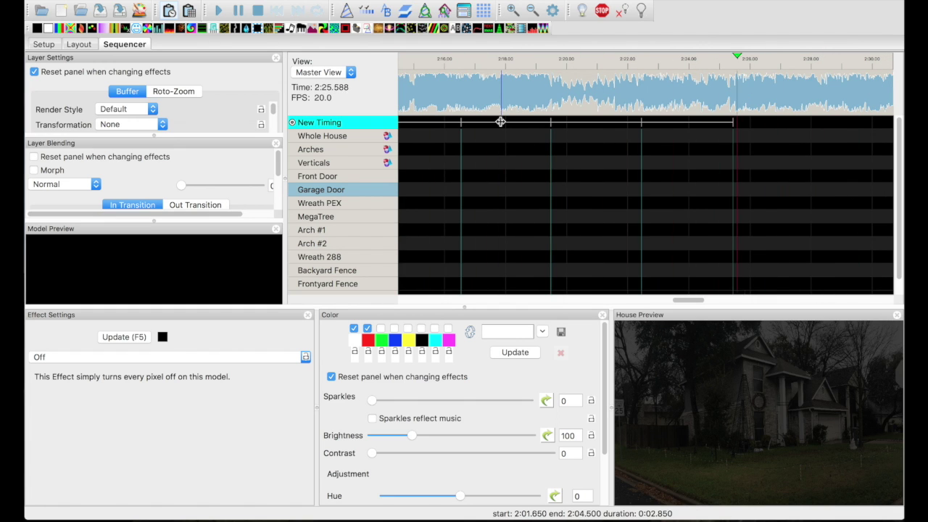
pyautogui.press('t')
pyautogui.press('t')
pyautogui.press('t')
pyautogui.press('t')
# Move the mark near 2:41 to 2:40.55 and tap marks through the song's end
pyautogui.moveTo(712, 123); pyautogui.dragTo(699, 127)
pyautogui.press('t')
pyautogui.press('t')
pyautogui.press('t')
pyautogui.press('t')
pyautogui.press('t')
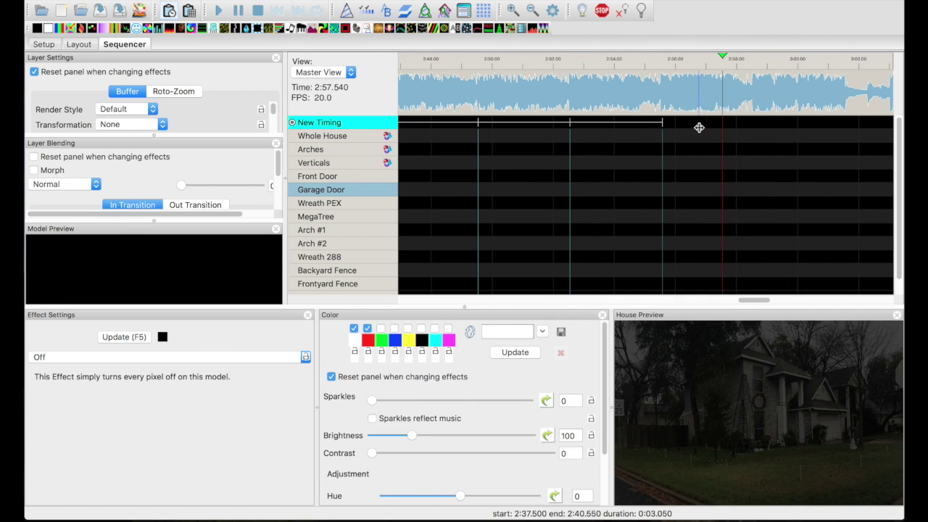
pyautogui.press('t')
pyautogui.press('t')
pyautogui.press('t')
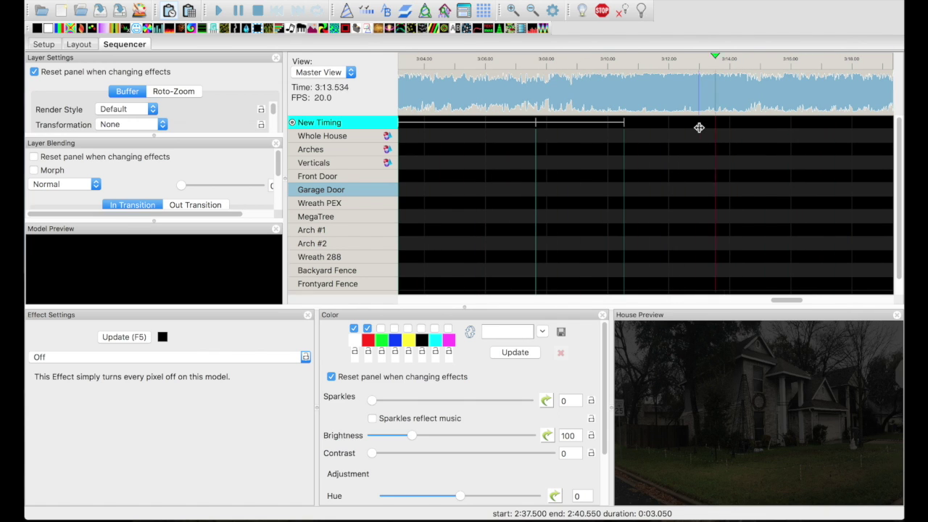
pyautogui.press('t')
pyautogui.press('t')
pyautogui.press('t')
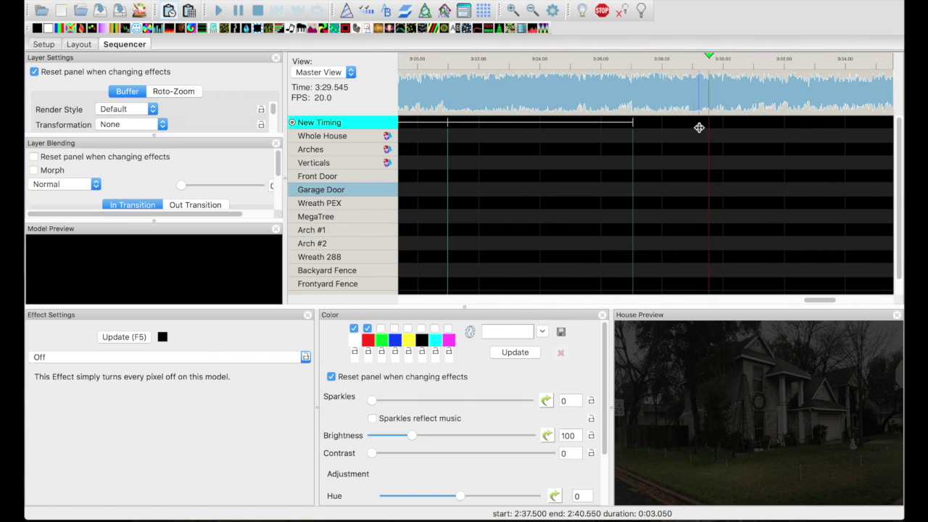
pyautogui.press('t')
pyautogui.press('t')
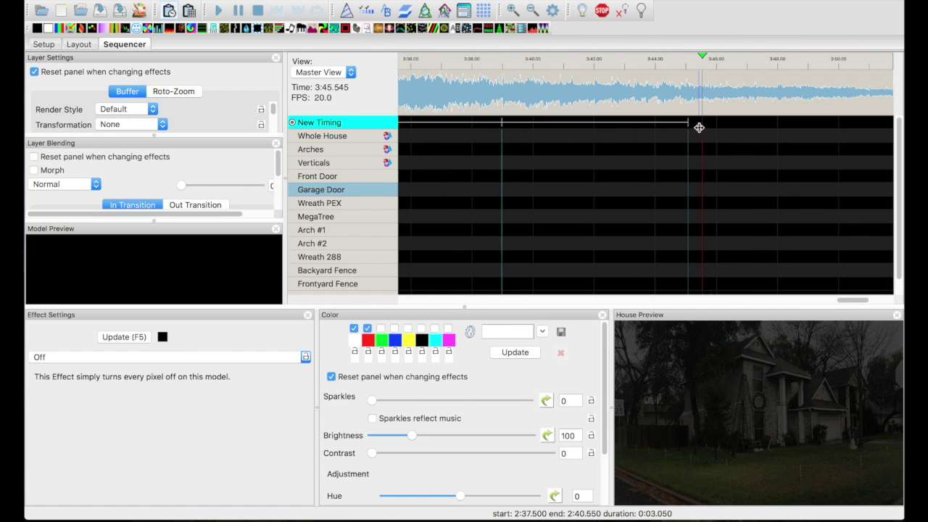
pyautogui.press('t')
pyautogui.press('t')
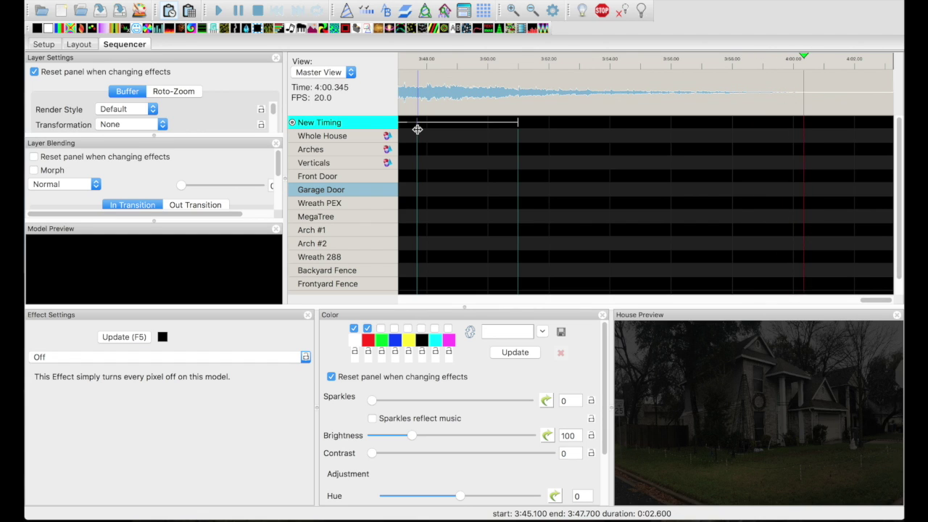
pyautogui.press('t')
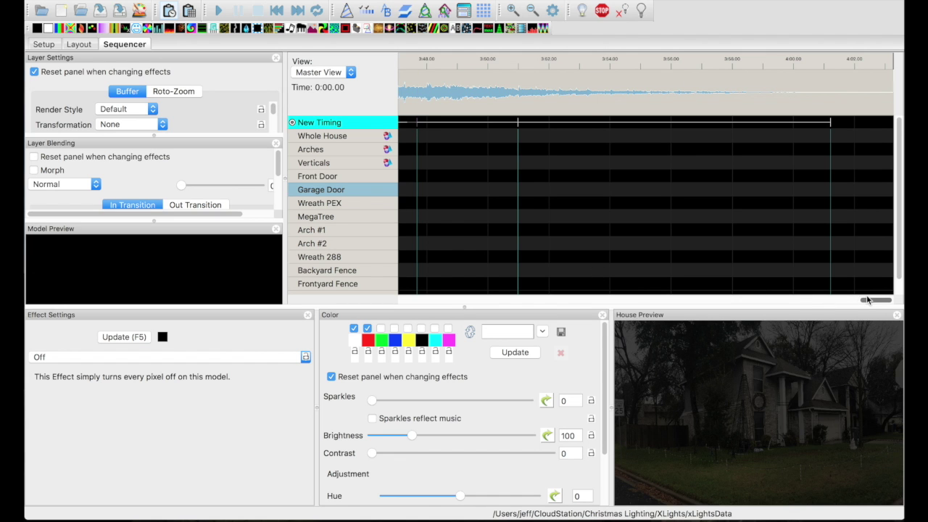
pyautogui.moveTo(870, 301); pyautogui.dragTo(408, 299)
# Zoom out to the whole song, then zoom in on the opening and play it
pyautogui.click(532, 11)
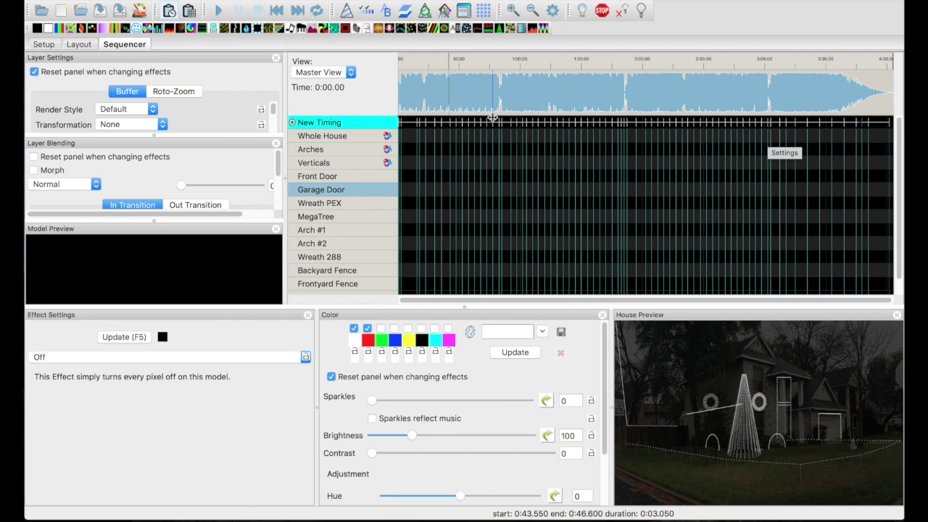
pyautogui.click(410, 92)
pyautogui.scroll(2, 411, 92)
pyautogui.scroll(1, 410, 95)
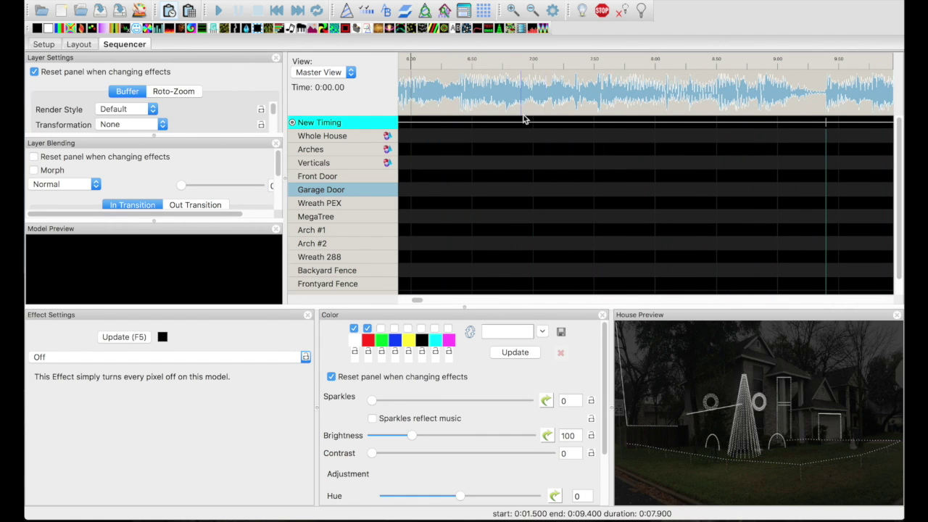
pyautogui.scroll(1, 524, 118)
pyautogui.hscroll(-3, 524, 119)
pyautogui.click(410, 109)
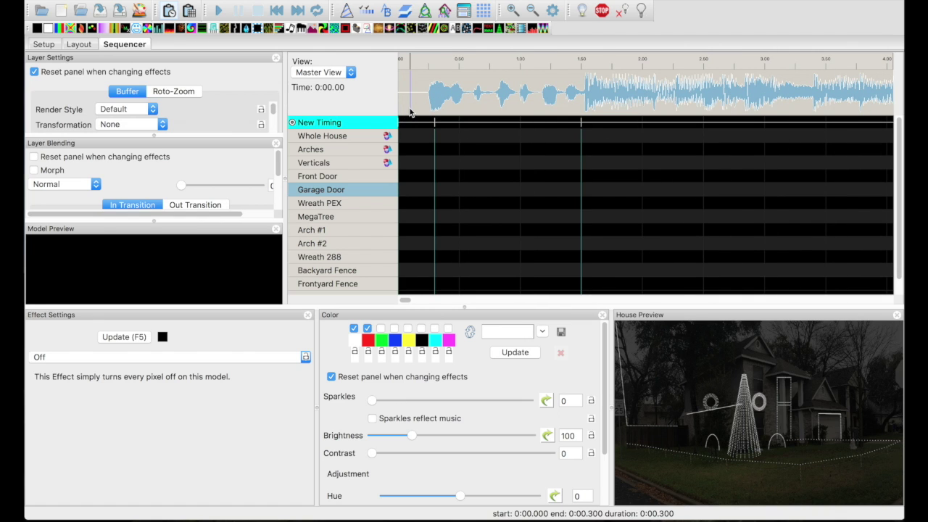
pyautogui.press('space')
pyautogui.press('space')
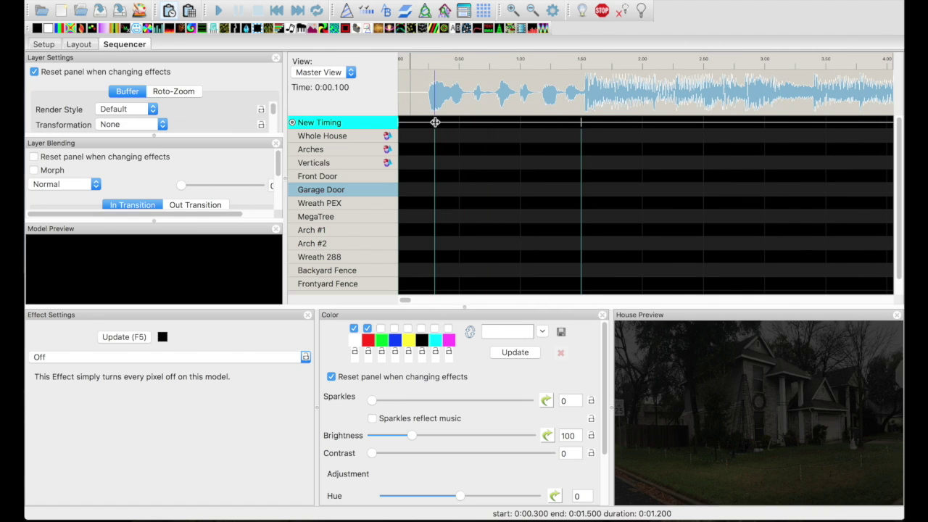
# Move the first timing mark to 0.25 s and play the opening to check it
pyautogui.moveTo(435, 121); pyautogui.dragTo(429, 123)
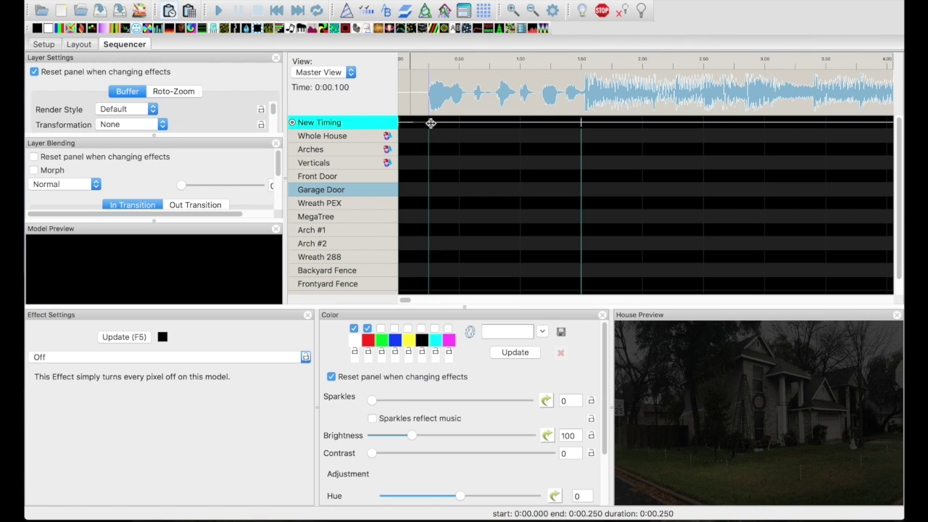
pyautogui.press('space')
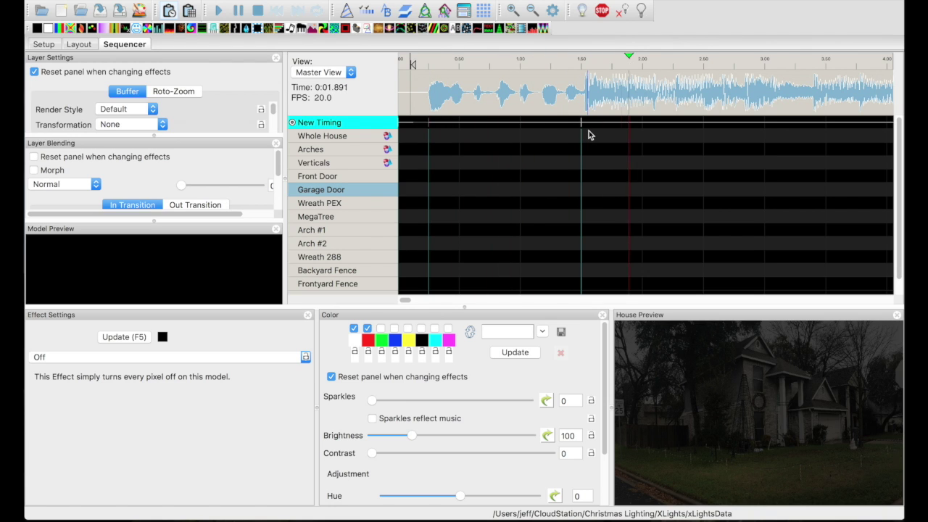
pyautogui.press('space')
# Play the song from about 9.2 s, then zoom out to the whole song
pyautogui.moveTo(411, 304); pyautogui.dragTo(420, 303)
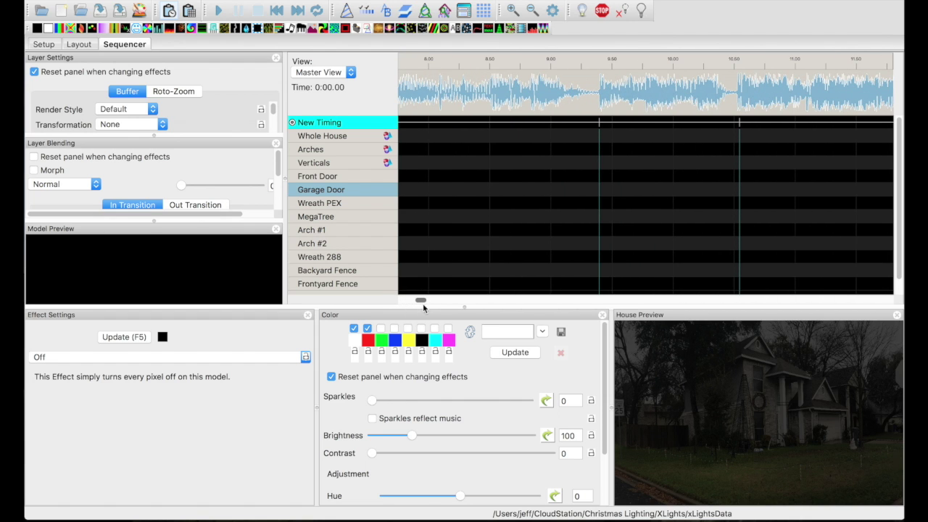
pyautogui.click(575, 102)
pyautogui.press('space')
pyautogui.press('space')
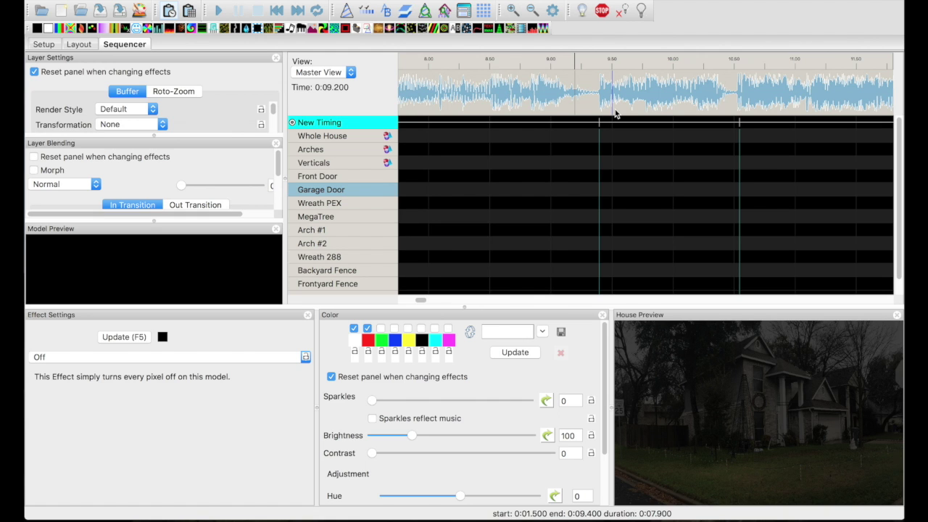
pyautogui.click(533, 11)
pyautogui.click(533, 11)
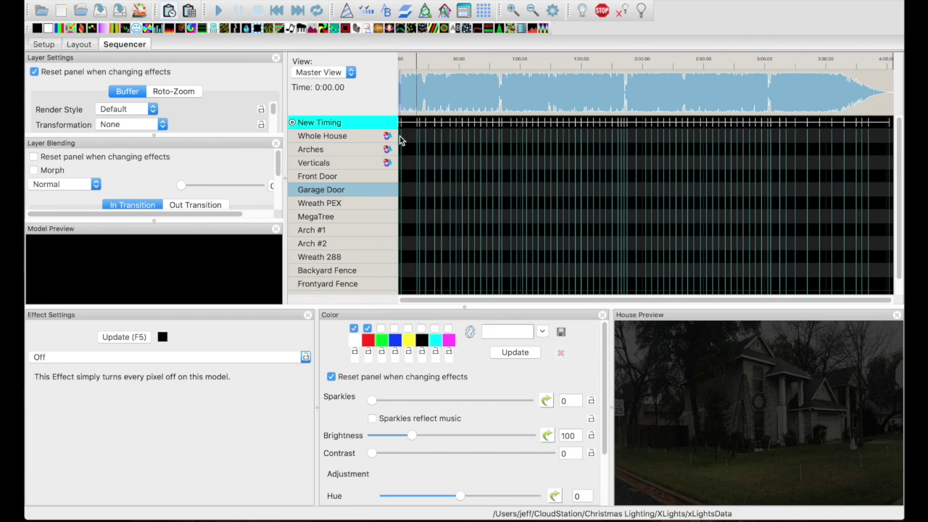
# Lay one effect across the Whole House row and review its models in the Layout tab
pyautogui.moveTo(401, 137); pyautogui.dragTo(875, 140)
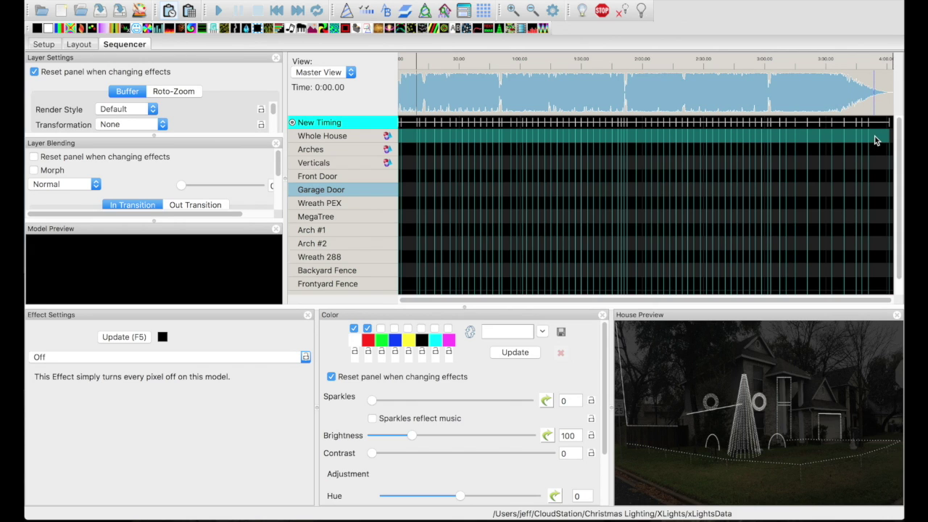
pyautogui.click(79, 45)
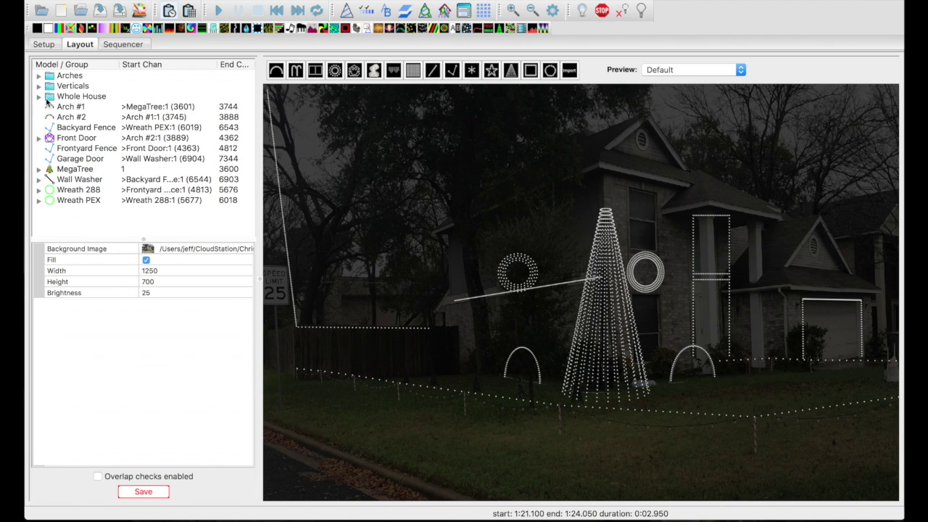
pyautogui.click(39, 99)
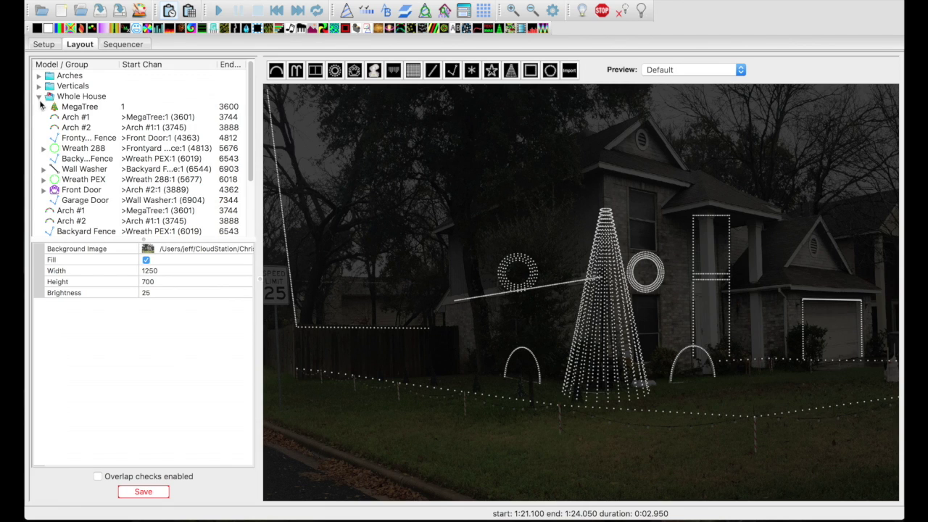
pyautogui.click(40, 98)
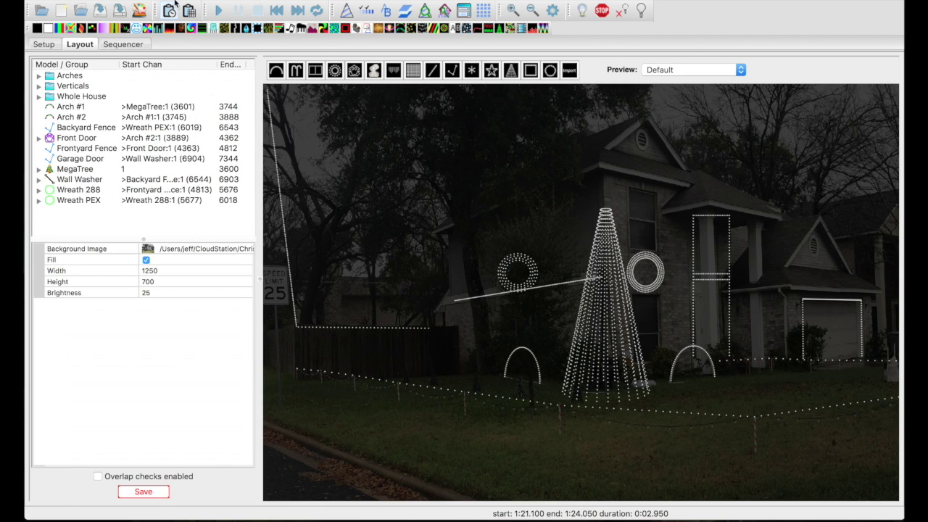
pyautogui.click(125, 45)
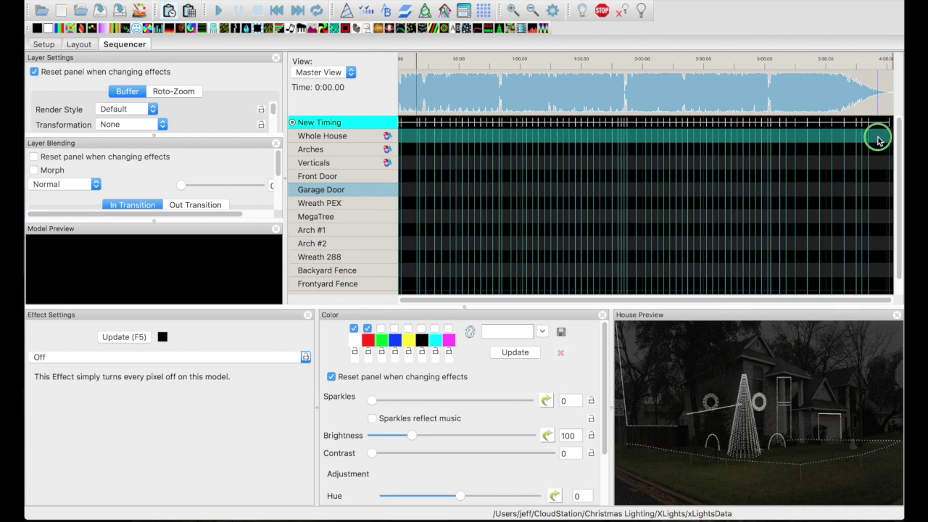
# Apply Create Random Effects to the Whole House effect
pyautogui.rightClick(878, 141)
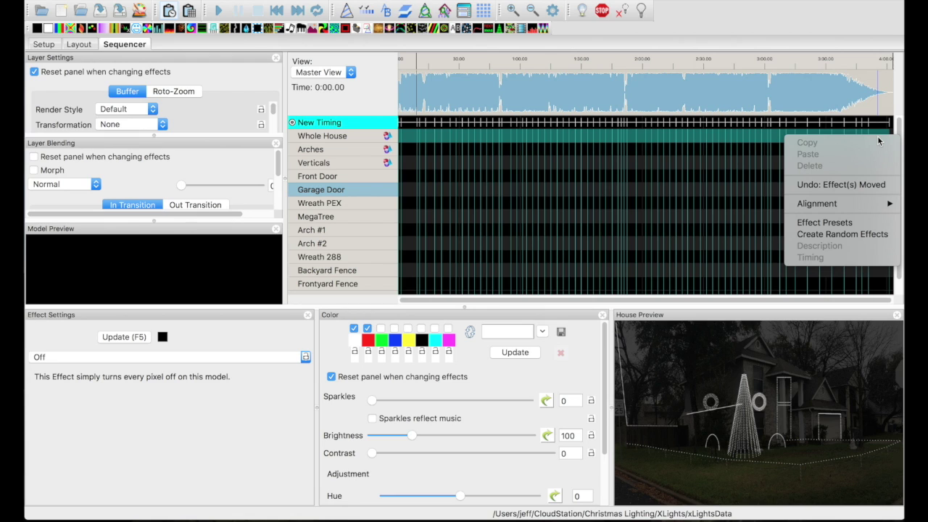
pyautogui.click(837, 236)
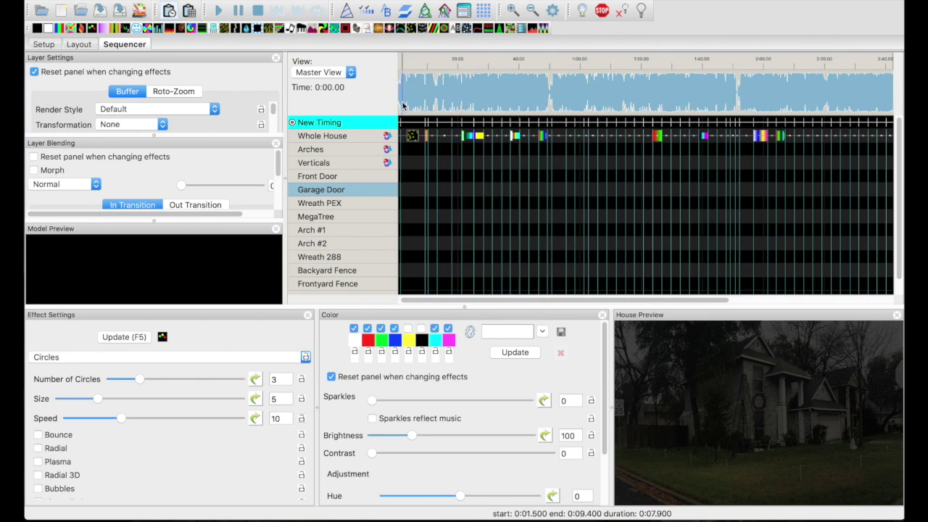
# Play back the opening Whole House effects, then select the first Lightning effect
pyautogui.scroll(3, 402, 101)
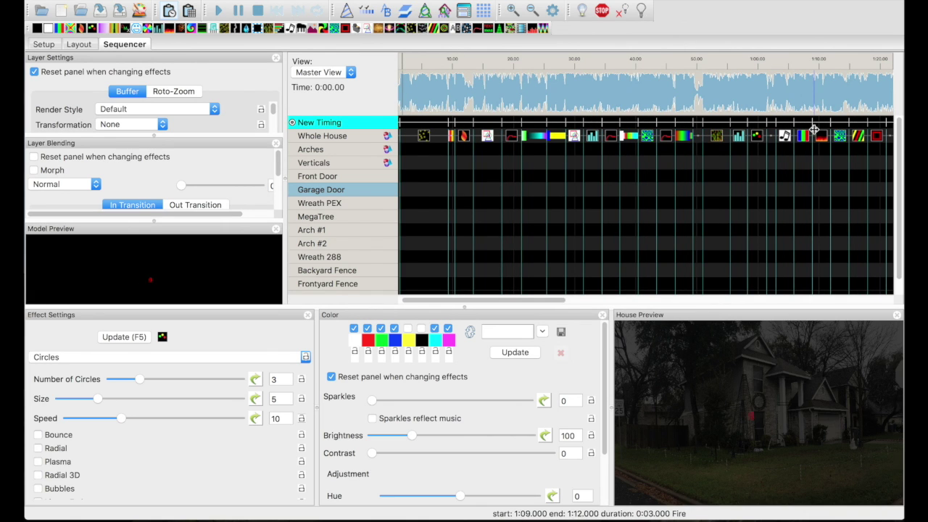
pyautogui.moveTo(417, 302); pyautogui.dragTo(408, 300)
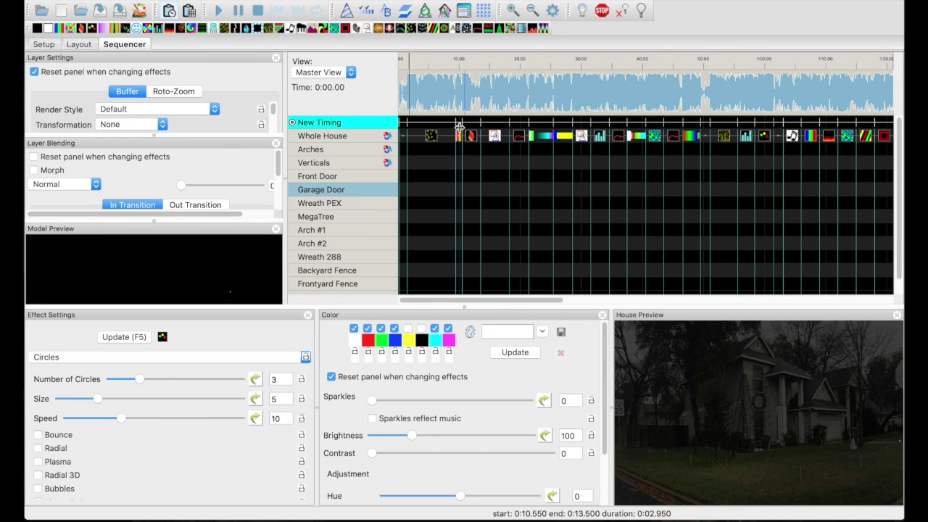
pyautogui.scroll(1, 406, 106)
pyautogui.hscroll(-1, 407, 106)
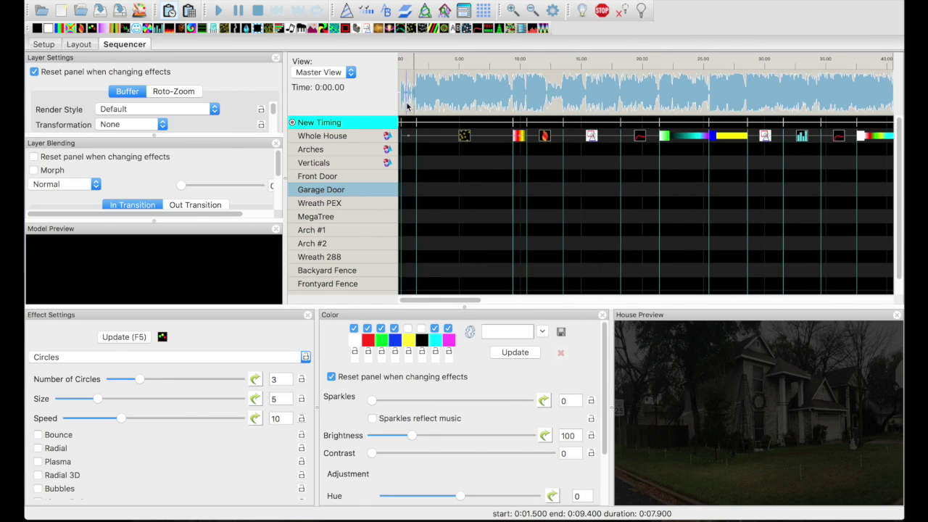
pyautogui.scroll(1, 406, 106)
pyautogui.hscroll(-1, 407, 106)
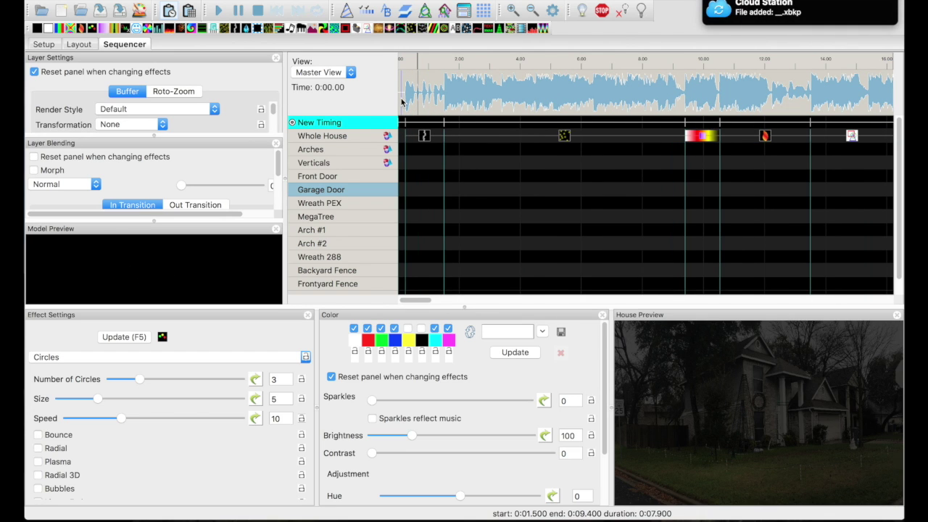
pyautogui.press('space')
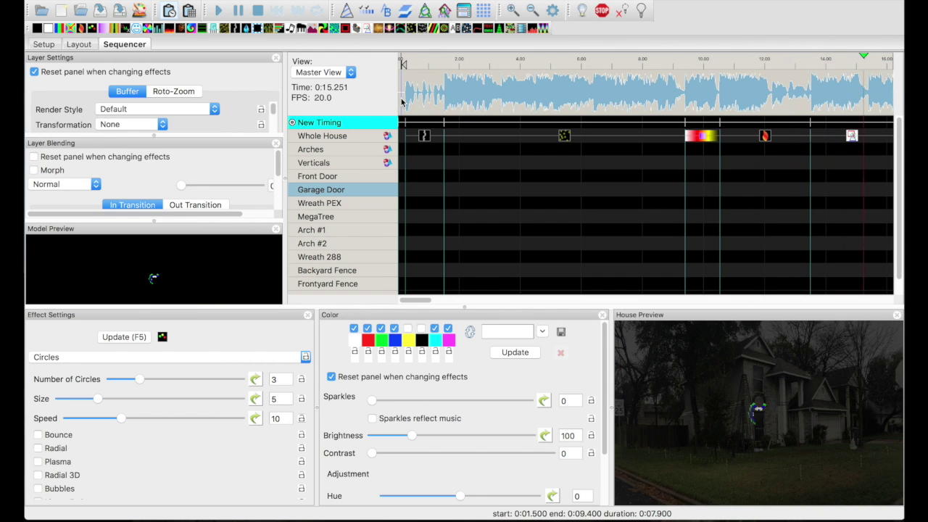
pyautogui.press('space')
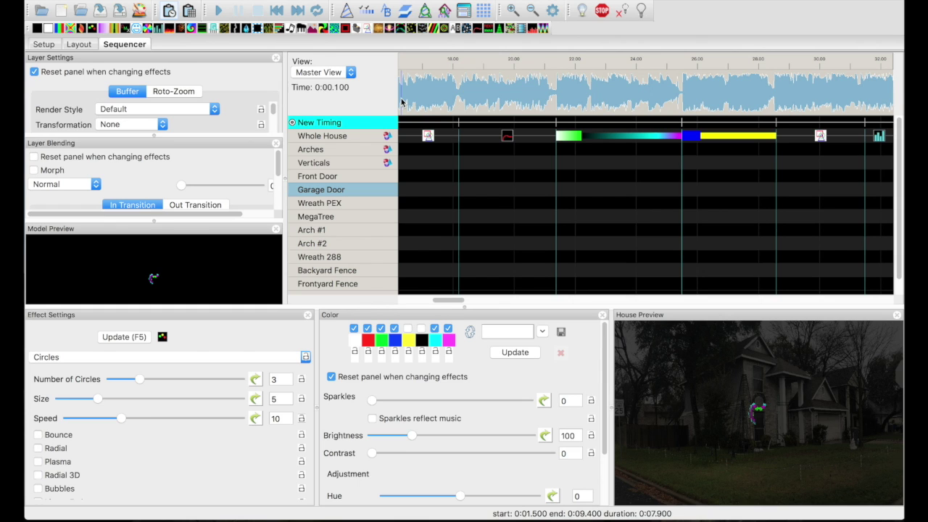
pyautogui.hscroll(-10, 622, 244)
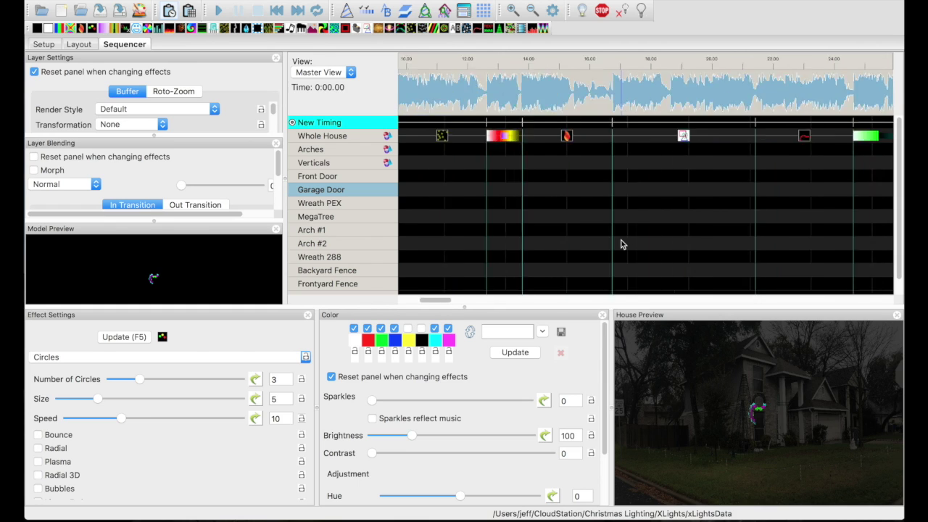
pyautogui.click(425, 138)
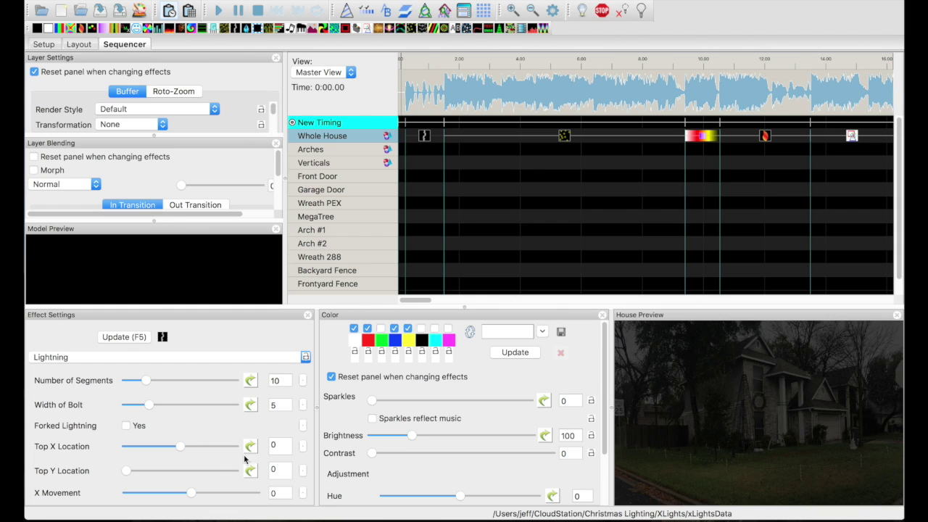
# Change the first Whole House effect's type to Butterfly
pyautogui.click(135, 357)
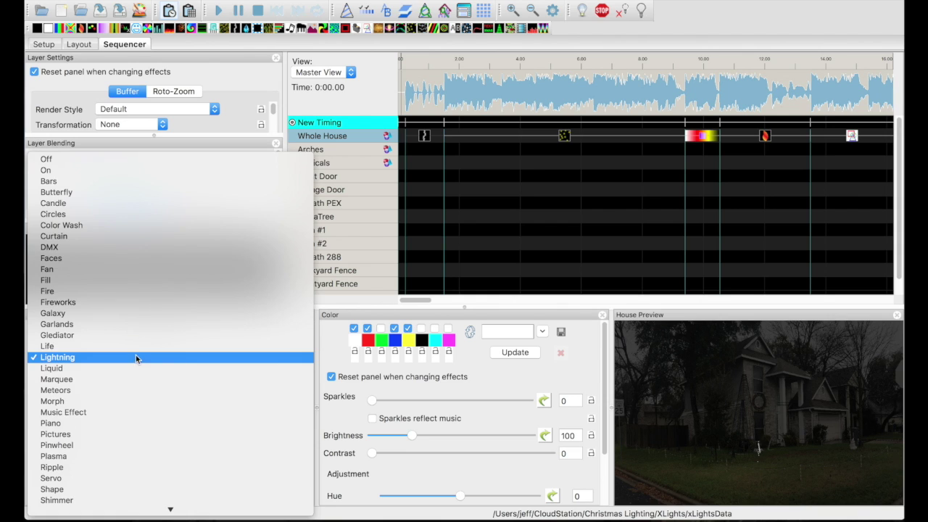
pyautogui.click(123, 196)
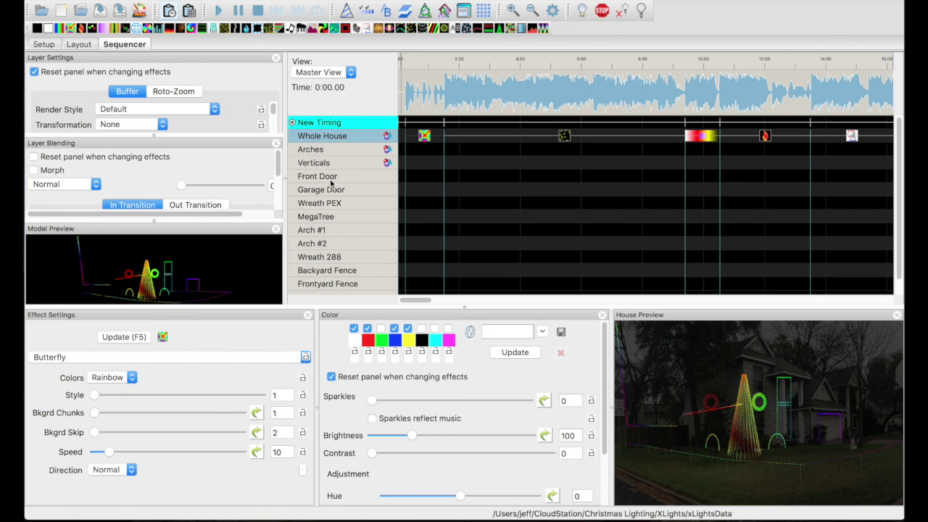
pyautogui.click(564, 136)
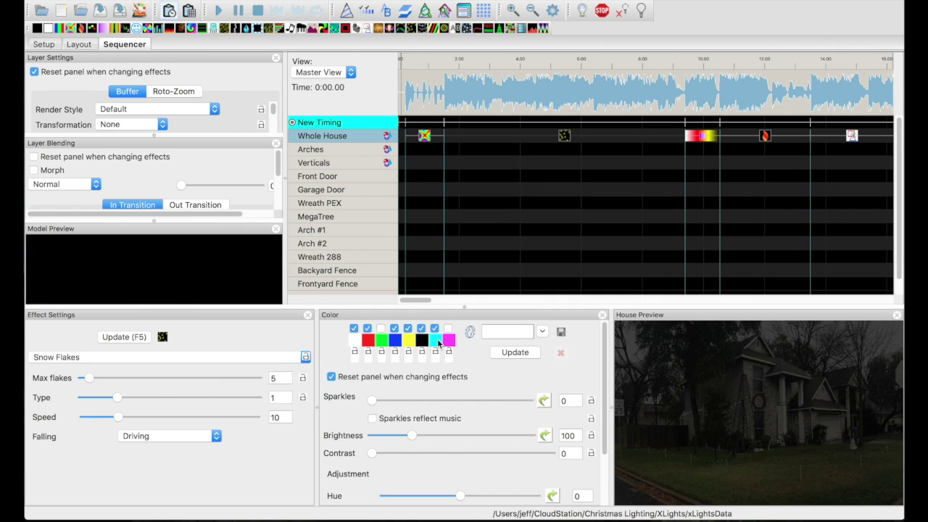
# Reduce the Snowflakes palette to one colour, set Max flakes 95 and Type 4, and preview
pyautogui.click(434, 328)
pyautogui.click(422, 328)
pyautogui.click(407, 329)
pyautogui.click(394, 329)
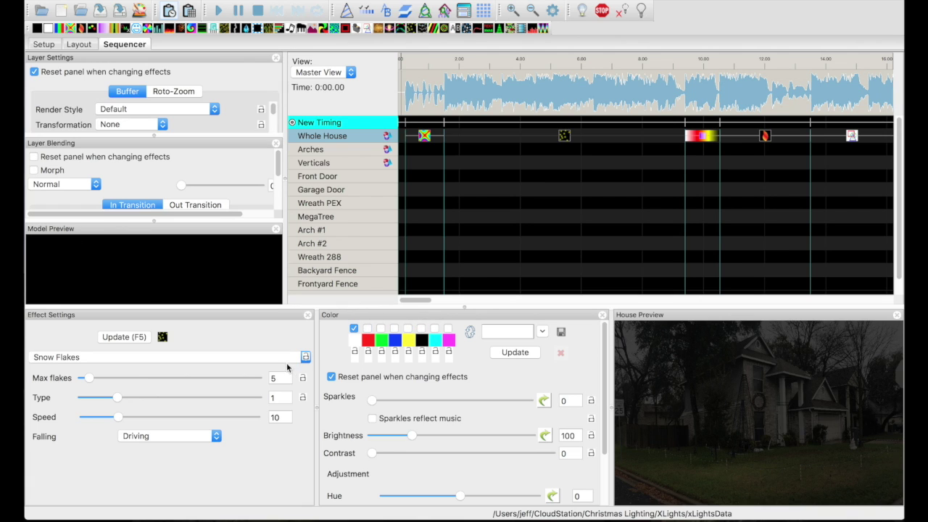
pyautogui.click(250, 379)
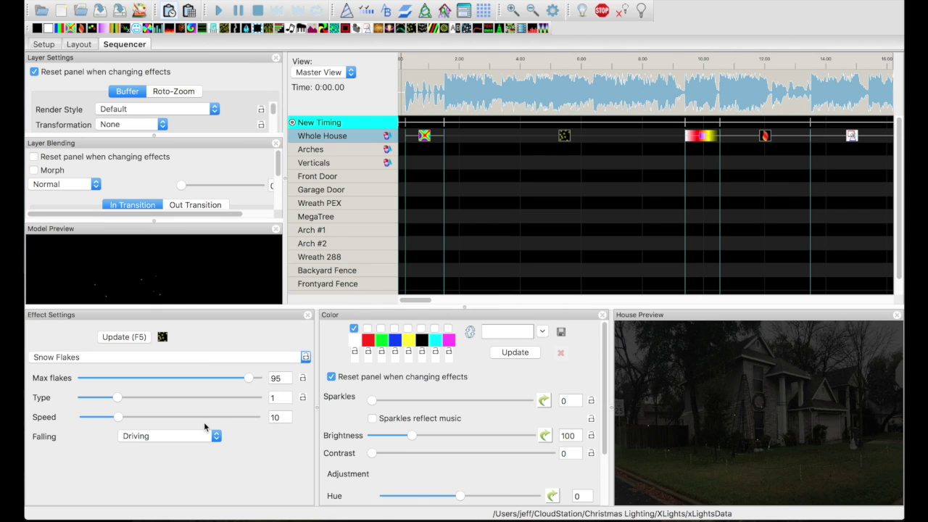
pyautogui.click(248, 398)
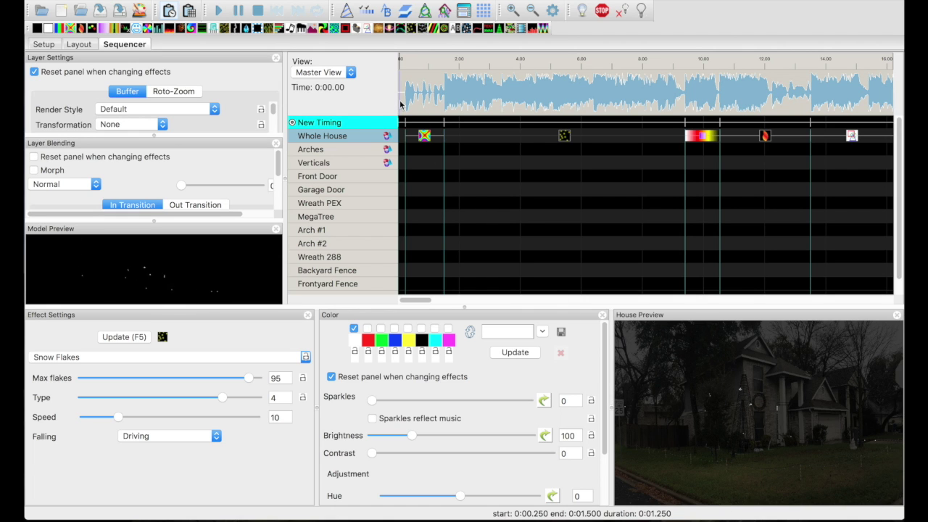
pyautogui.press('space')
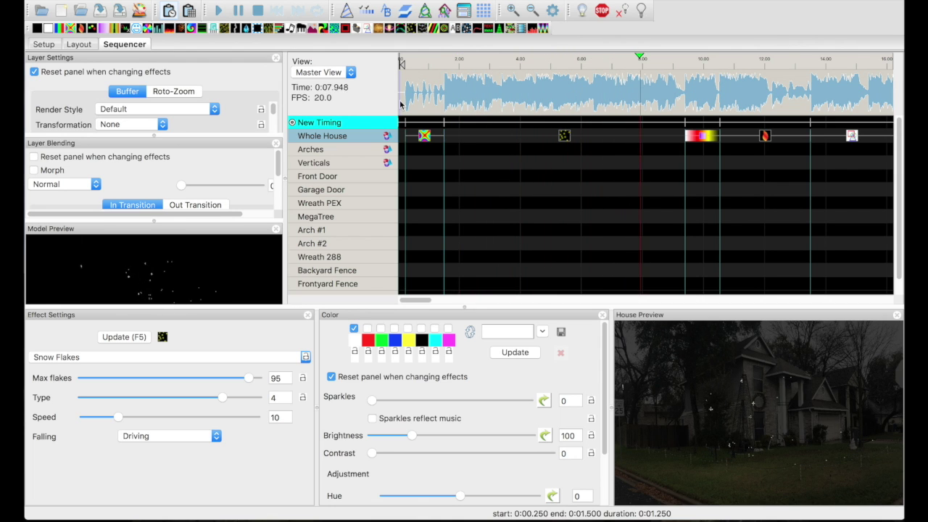
# Stop playback and render the Snowflakes effect Per Preview
pyautogui.click(401, 106)
pyautogui.click(564, 136)
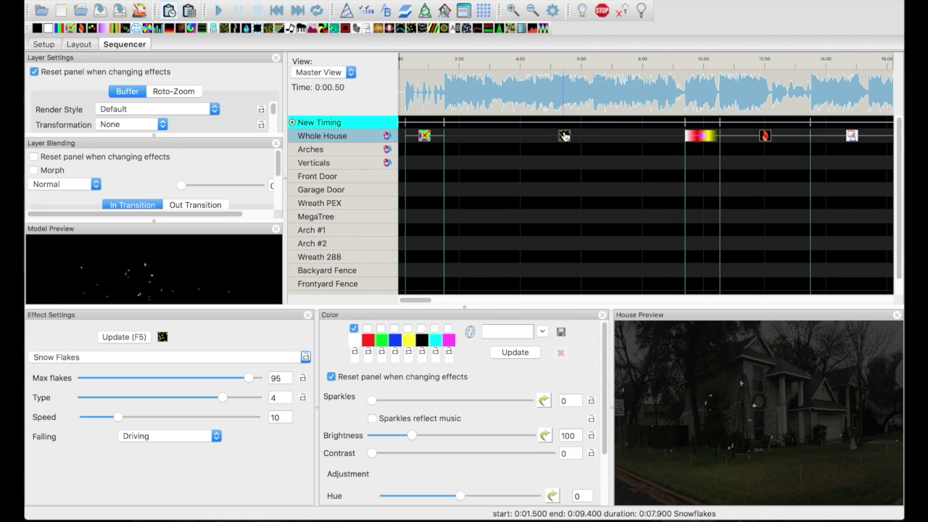
pyautogui.click(166, 109)
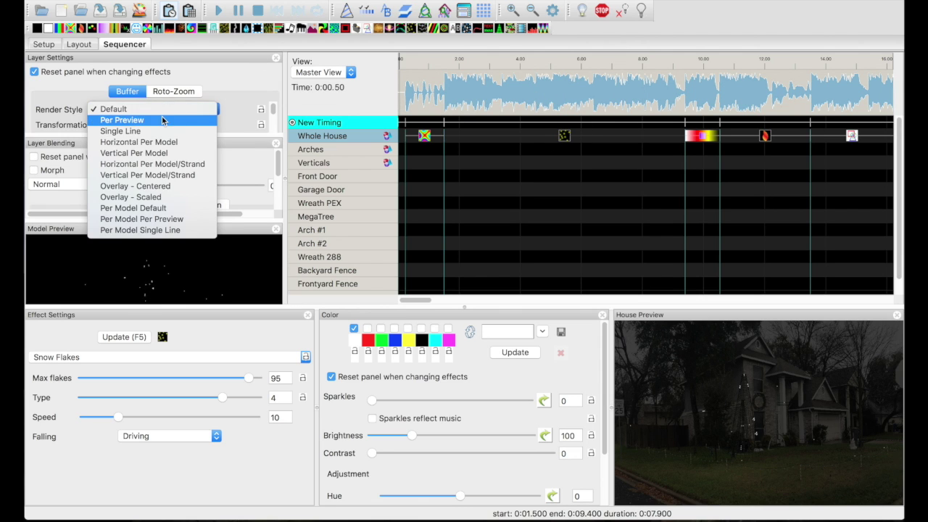
pyautogui.click(163, 120)
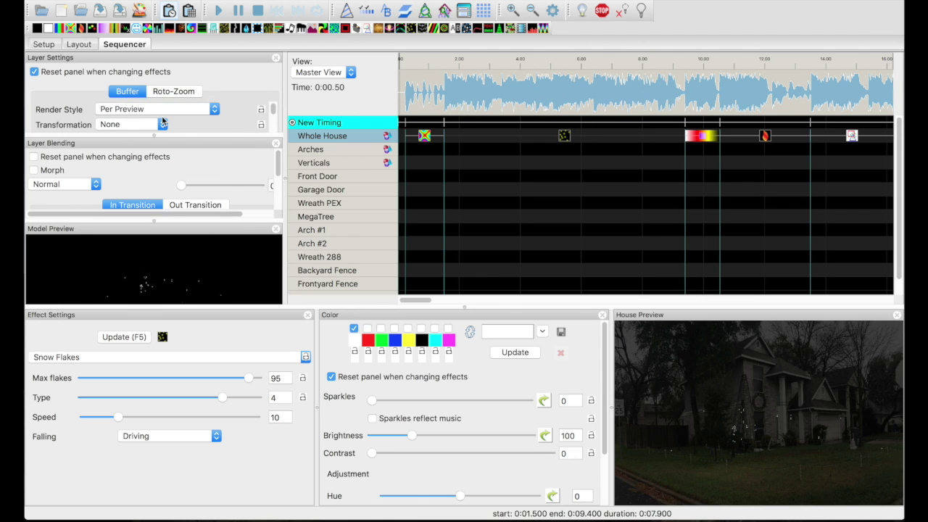
# Switch the render style to Single Line, then Per Model Per Preview, and play it back
pyautogui.click(160, 110)
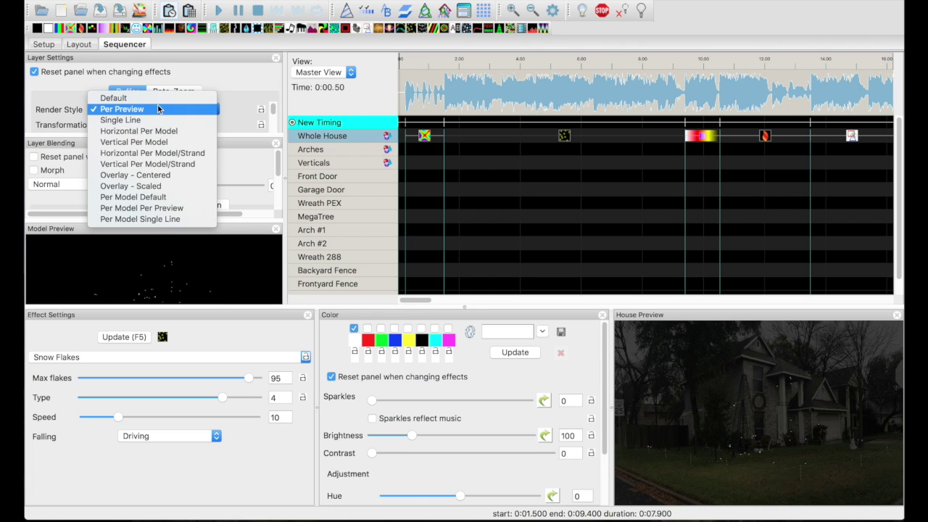
pyautogui.click(156, 124)
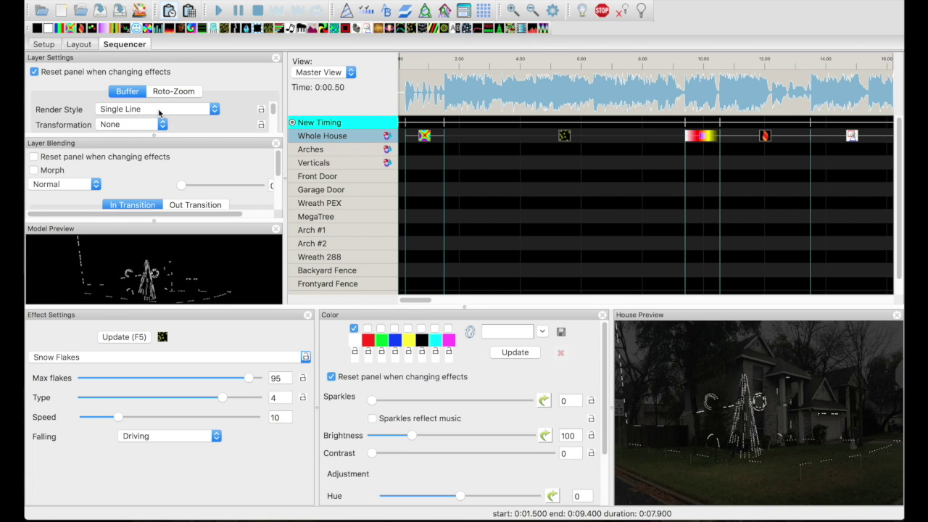
pyautogui.click(159, 110)
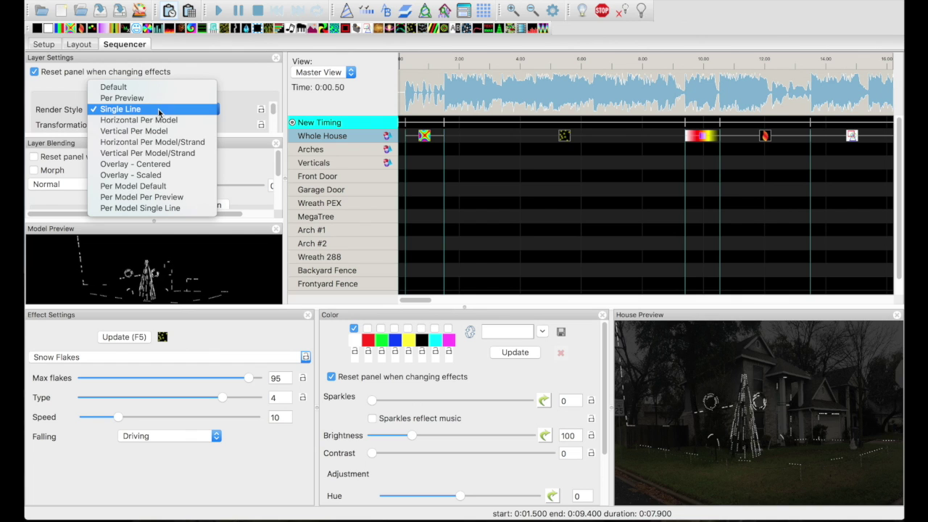
pyautogui.click(156, 197)
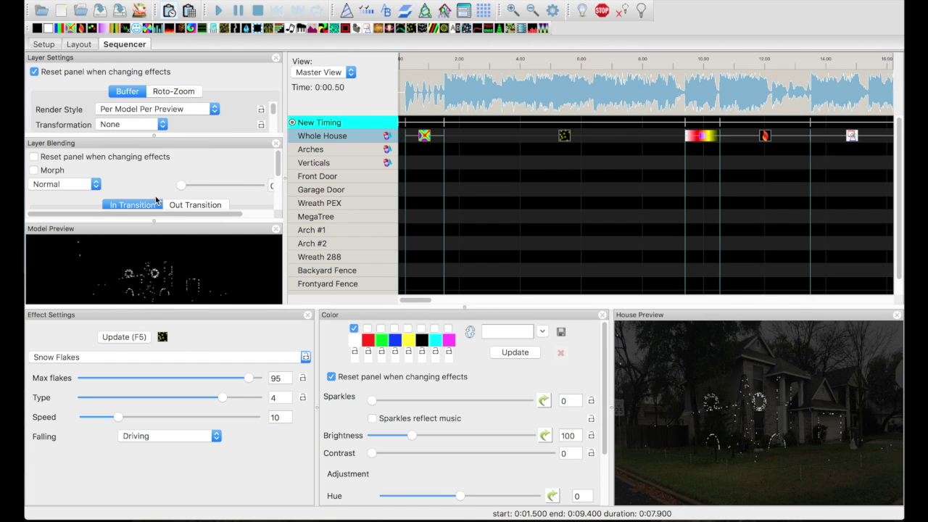
pyautogui.click(405, 100)
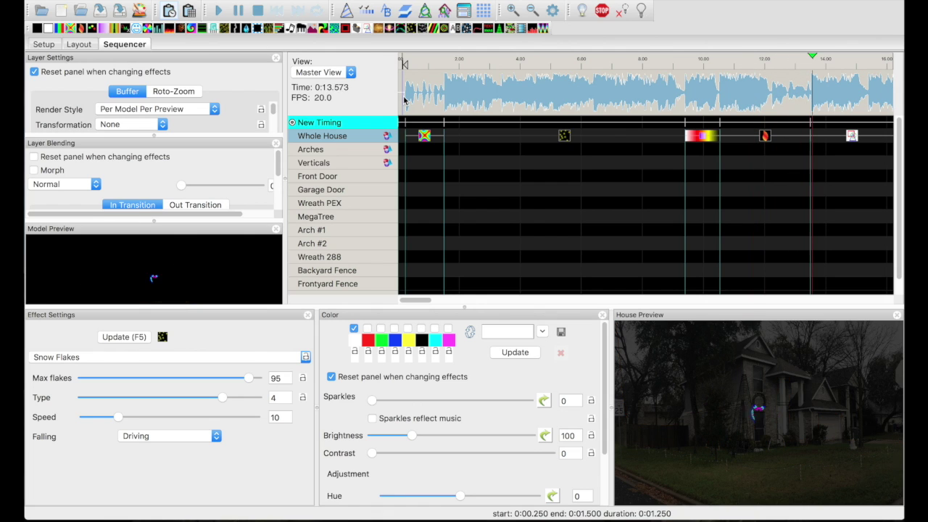
# Stop playback of the Per Model Per Preview snowflakes
pyautogui.press('space')
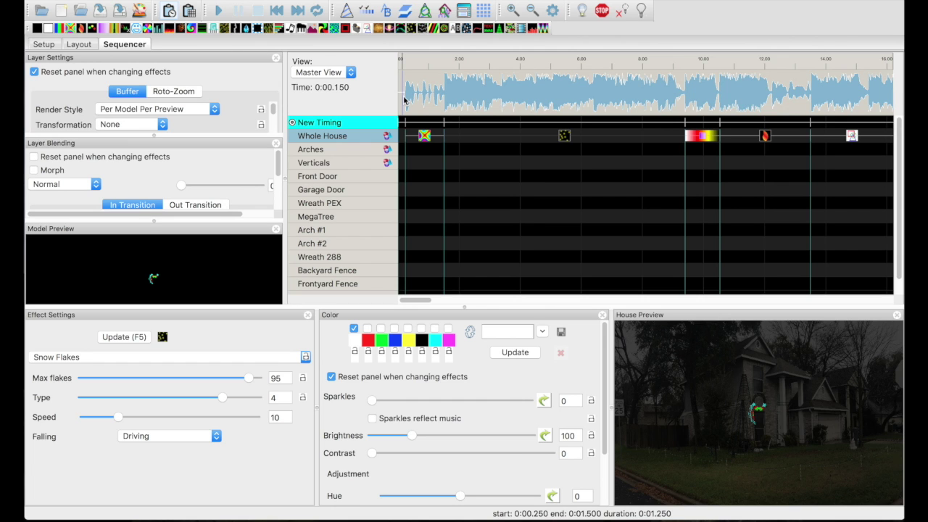
# Undo the last Whole House effect change and readjust the timeline zoom
pyautogui.hotkey('ctrl', 'z')
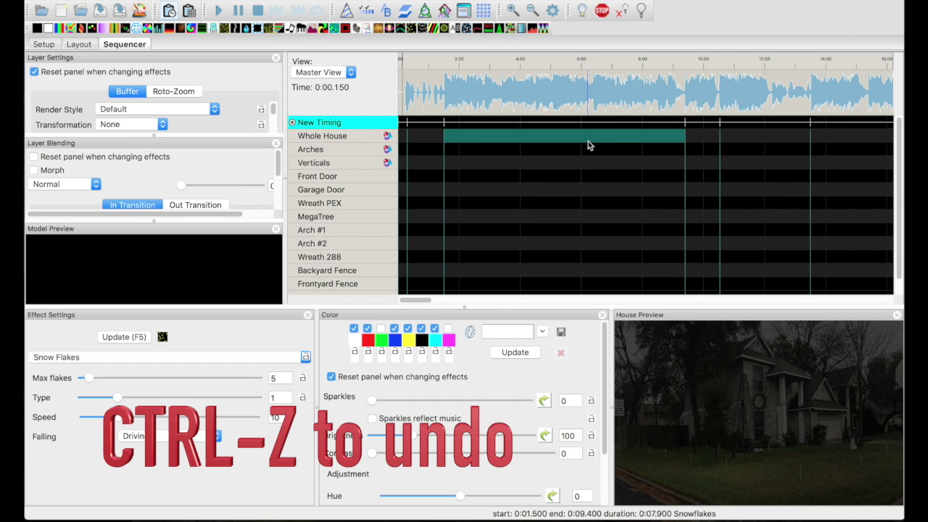
pyautogui.click(532, 10)
pyautogui.click(531, 11)
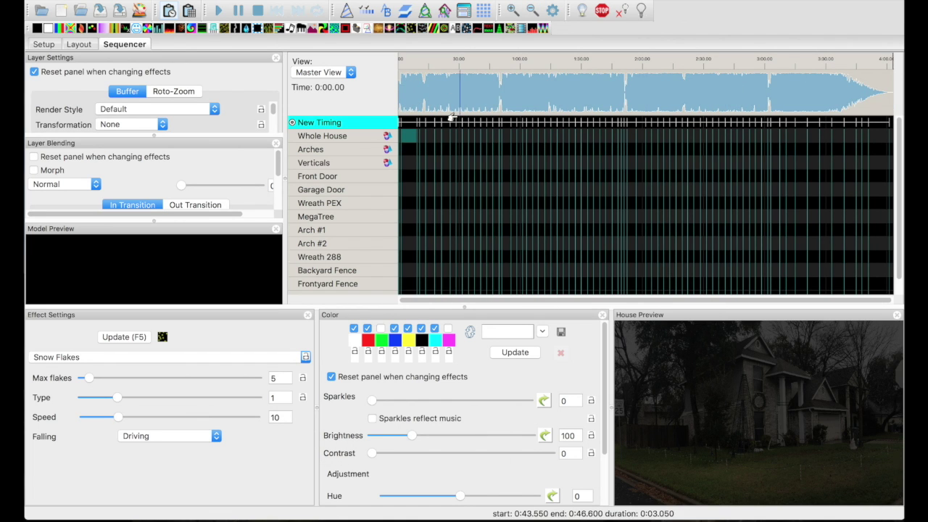
pyautogui.scroll(2, 418, 107)
pyautogui.scroll(3, 418, 108)
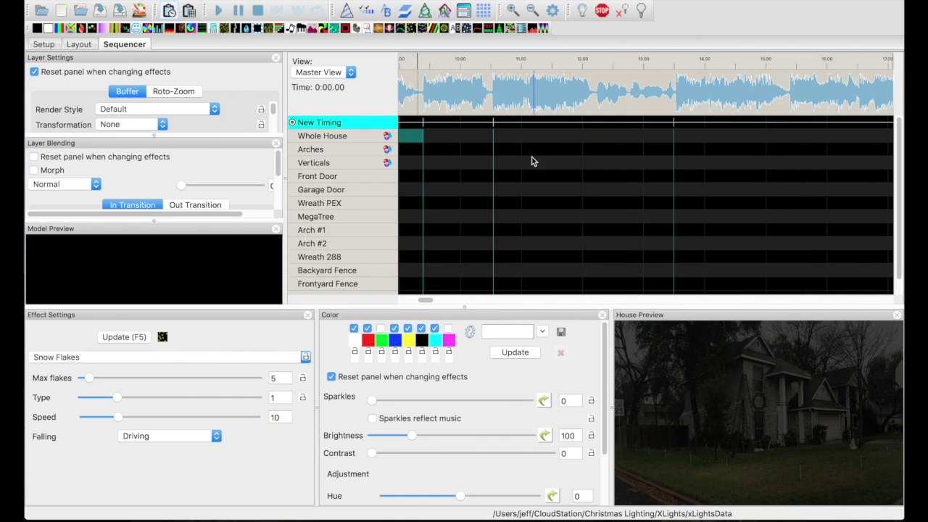
# Add a New Timing mark at about 12.25 s and move the neighbouring mark near 10.5 s
pyautogui.click(597, 108)
pyautogui.press('t')
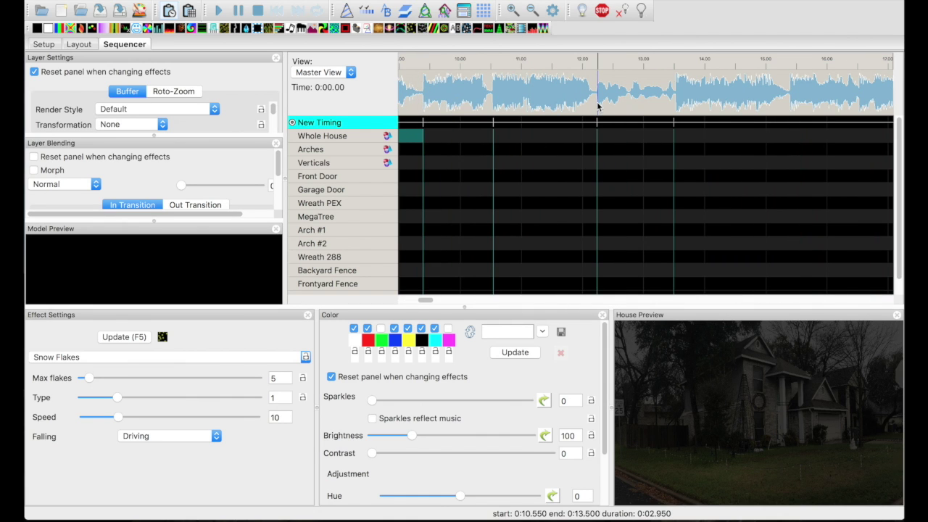
pyautogui.click(493, 127)
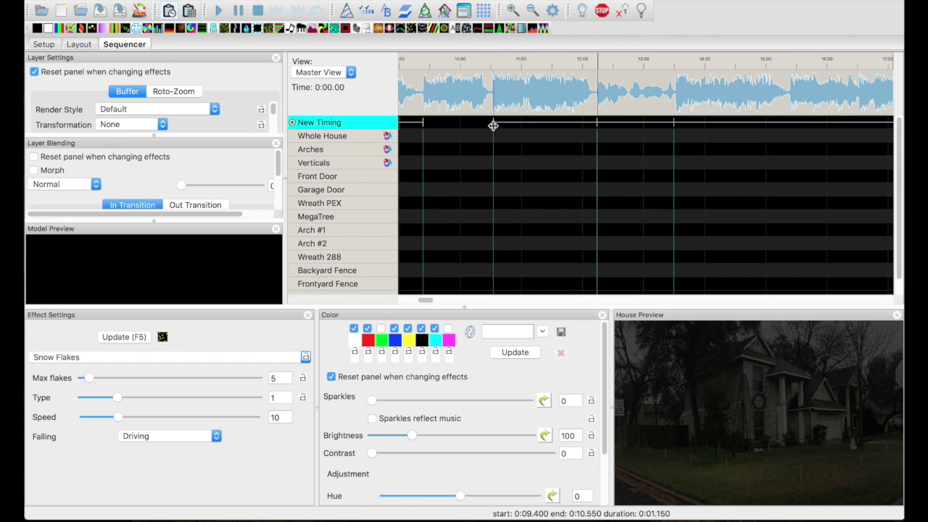
pyautogui.click(495, 124)
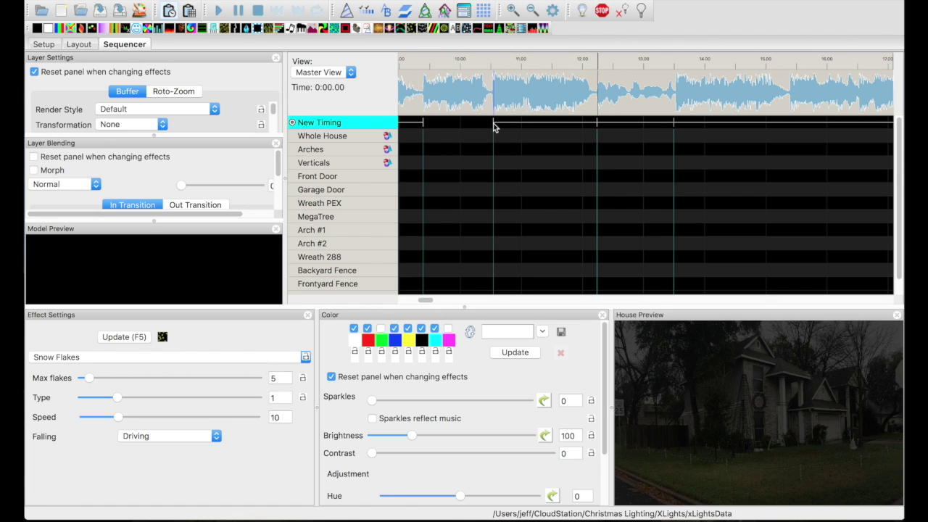
pyautogui.moveTo(494, 123)
pyautogui.mouseDown()
pyautogui.moveTo(414, 135)
pyautogui.moveTo(493, 140)
pyautogui.mouseUp()
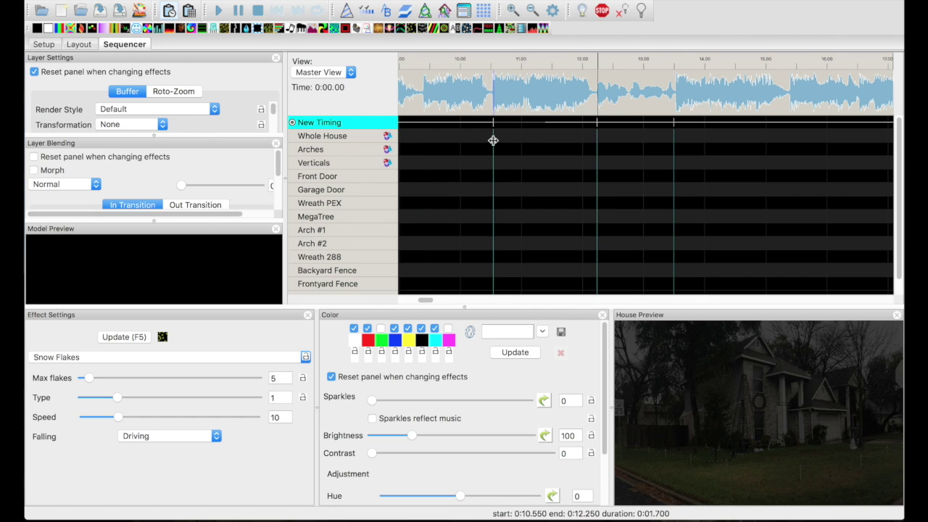